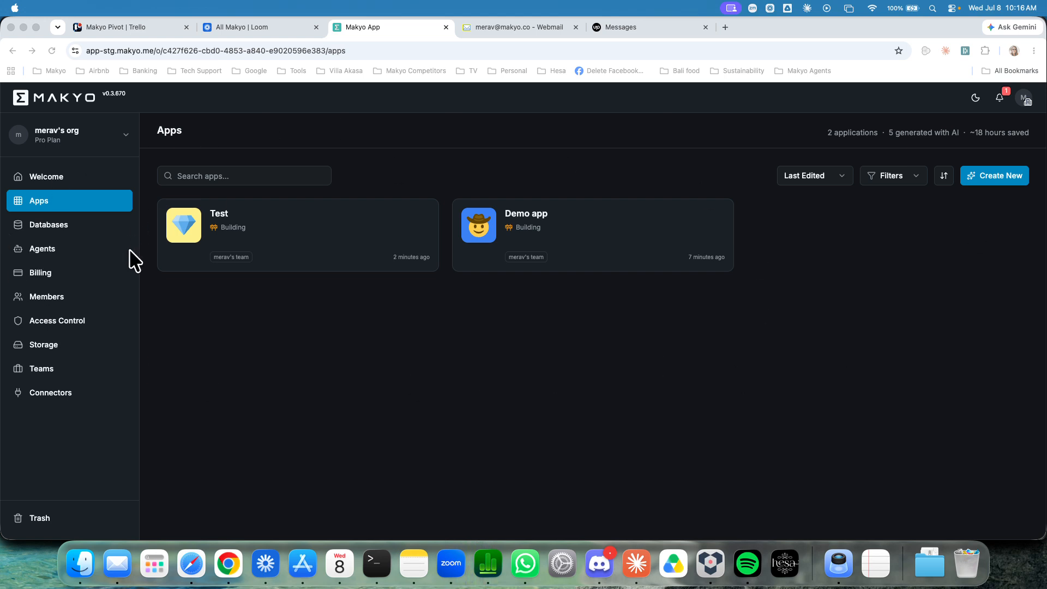
Look over the organization's databases and open the Test app for editing
click(59, 223)
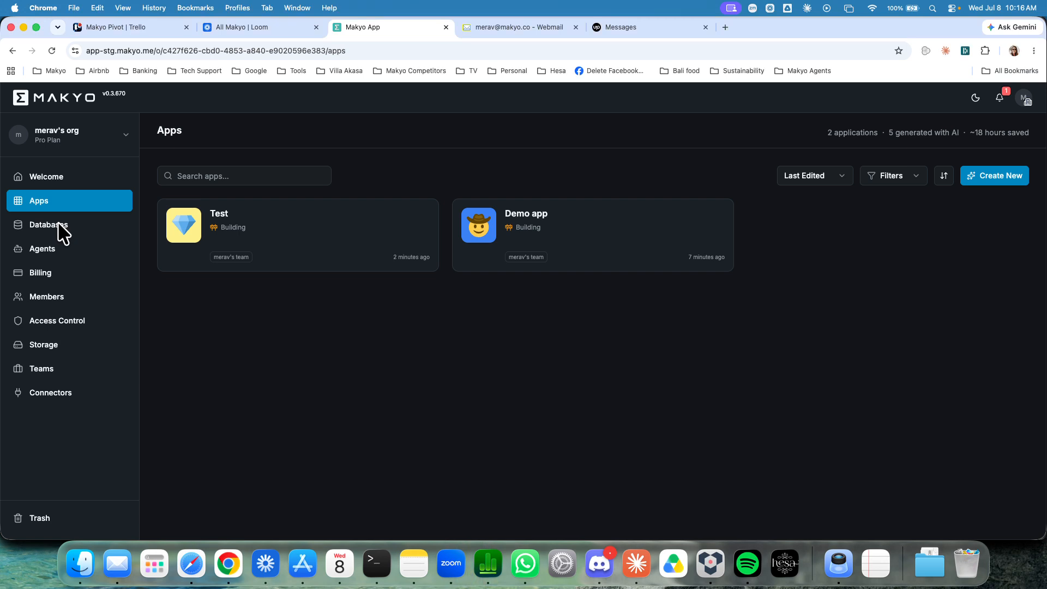
click(60, 227)
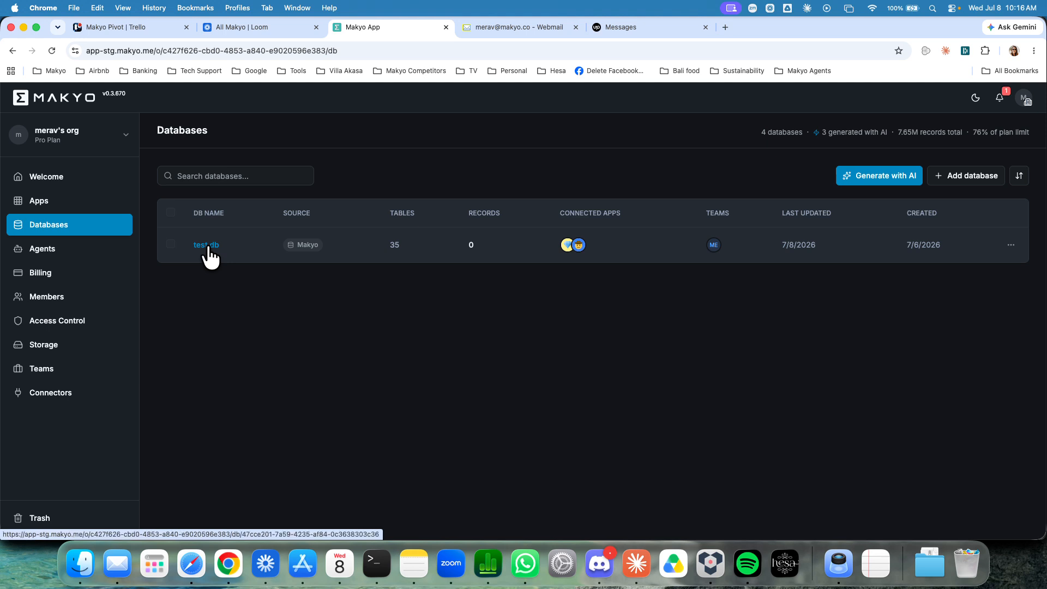
click(58, 203)
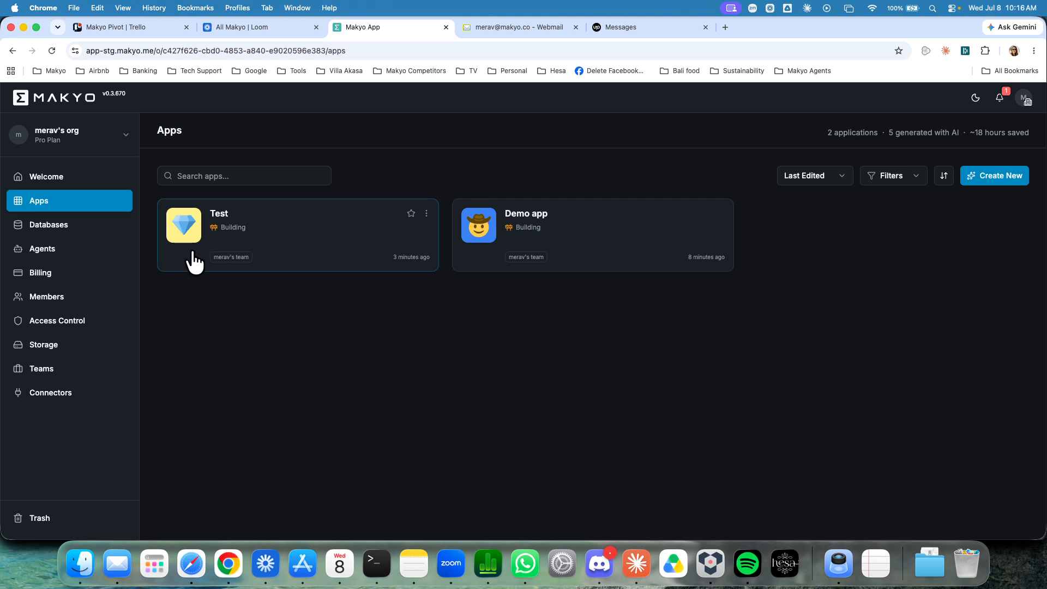
click(224, 214)
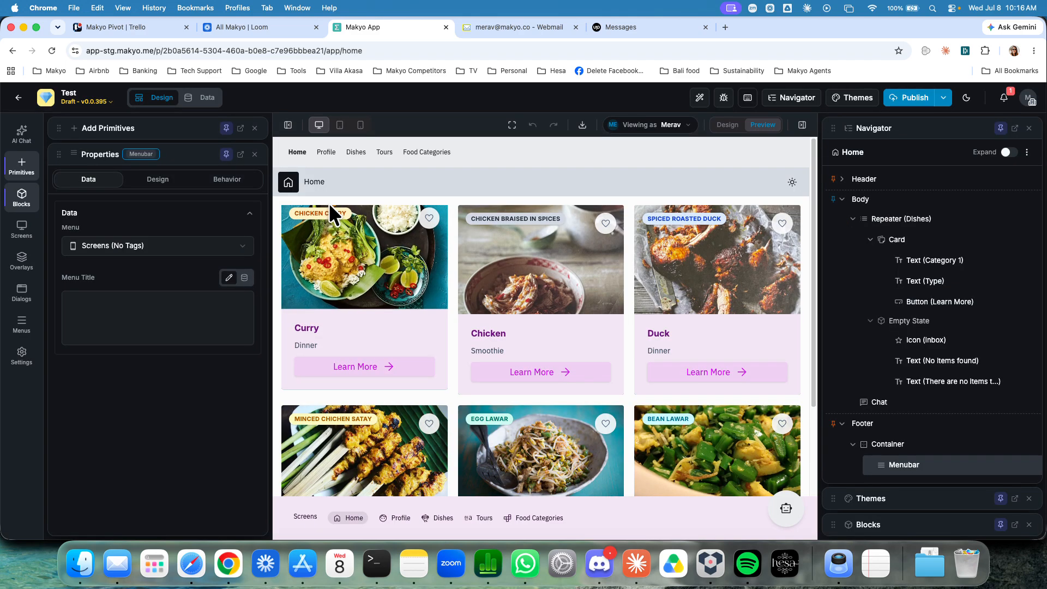
Open the Test app's data and browse the list of tables in its test db database
click(203, 99)
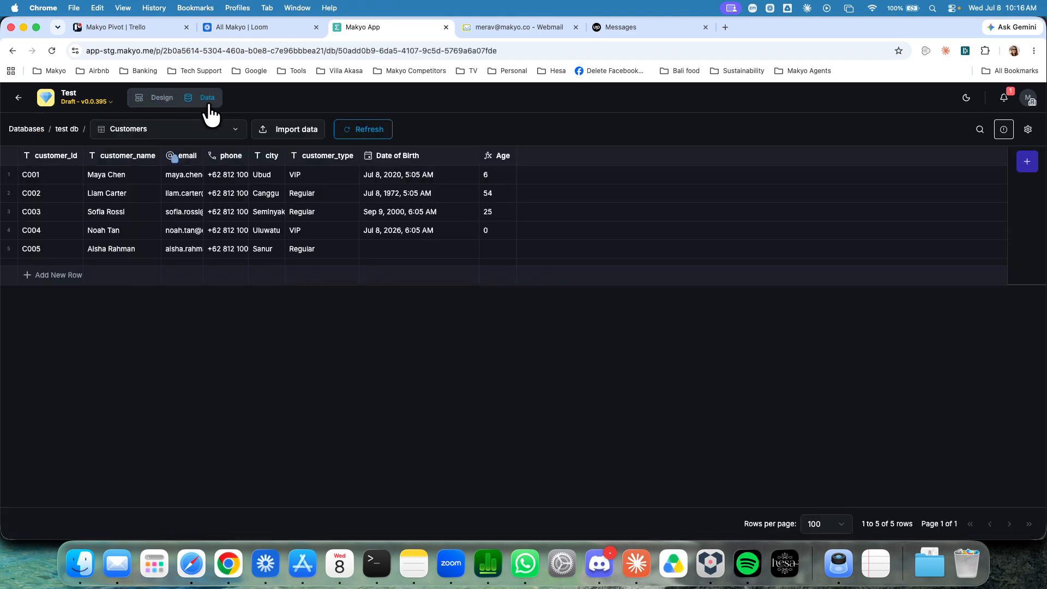
click(135, 130)
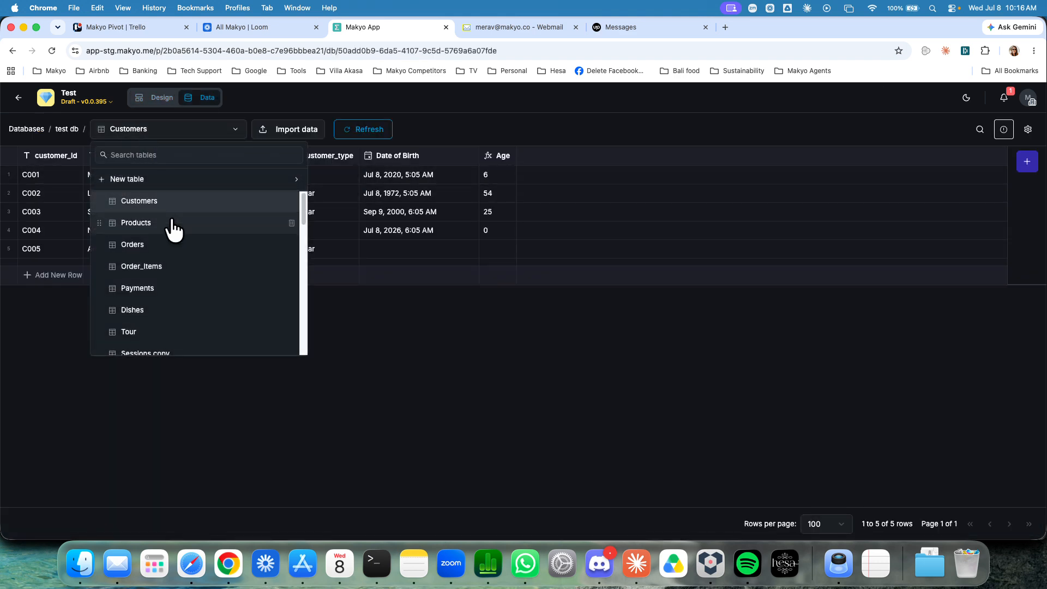
scroll(172, 228, down, 5)
scroll(174, 228, up, 6)
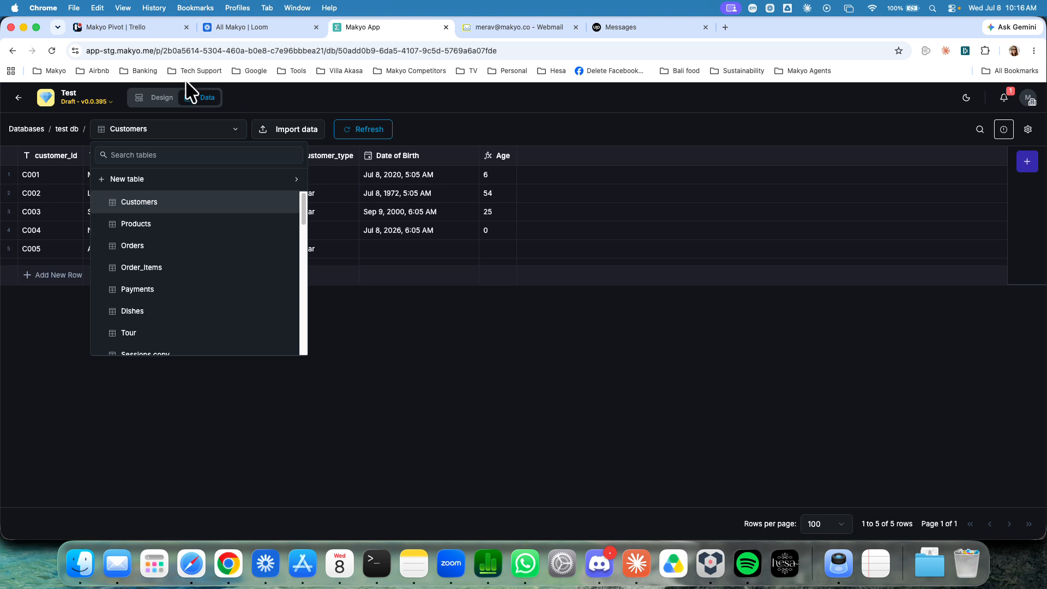
click(168, 134)
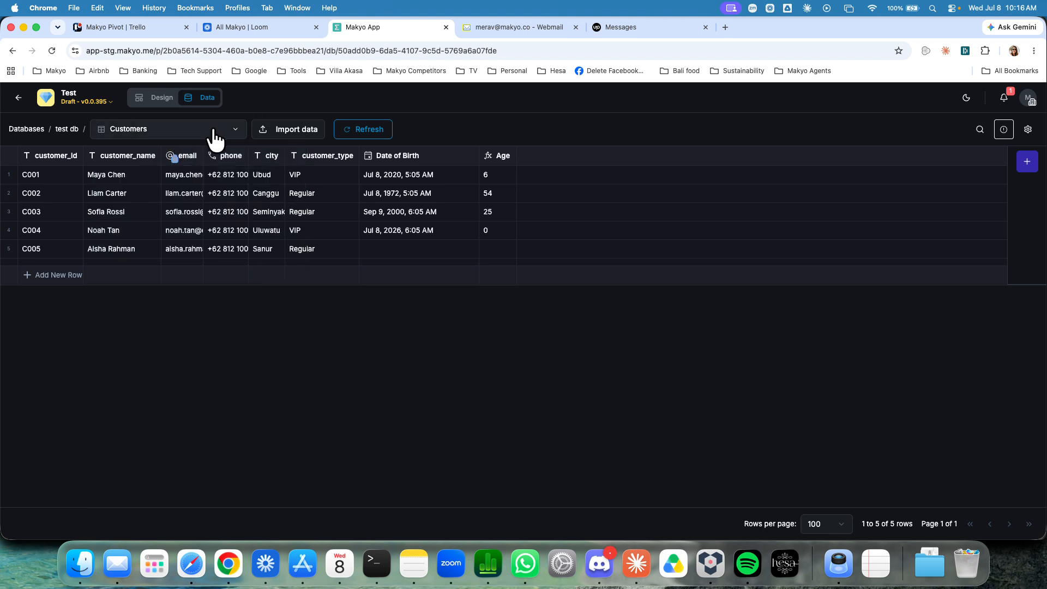
Examine the data import options and accepted file formats without choosing a file, and recheck the table list
click(282, 135)
click(361, 223)
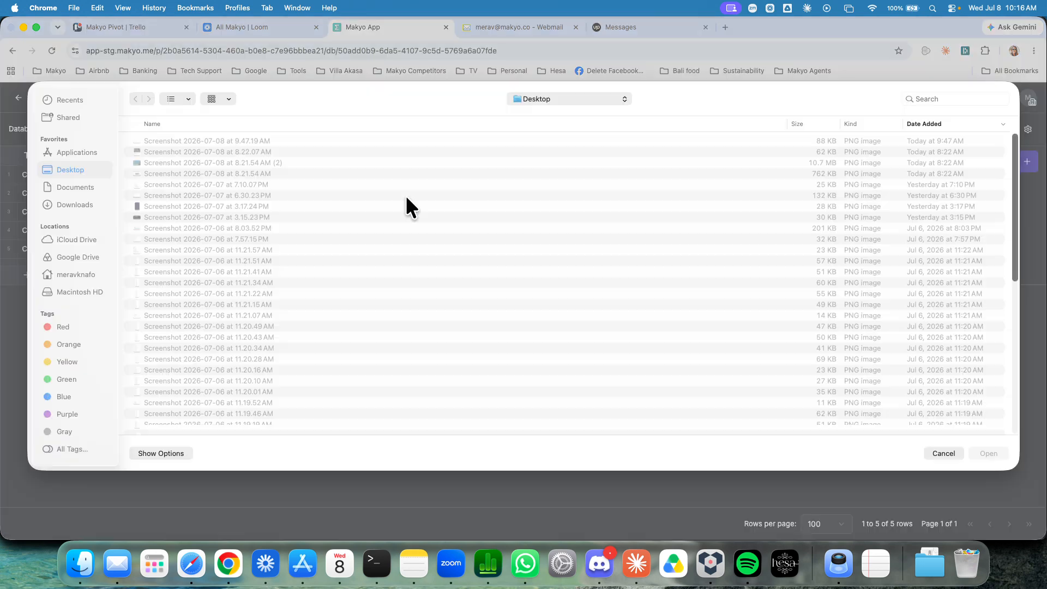
click(943, 455)
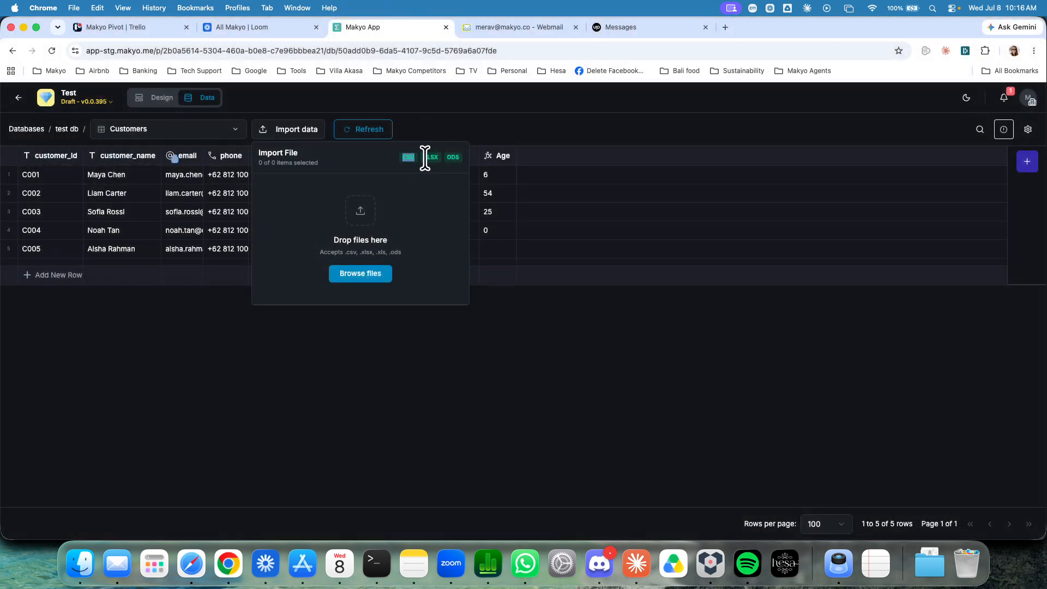
drag(425, 157, 453, 166)
double_click(447, 174)
click(424, 130)
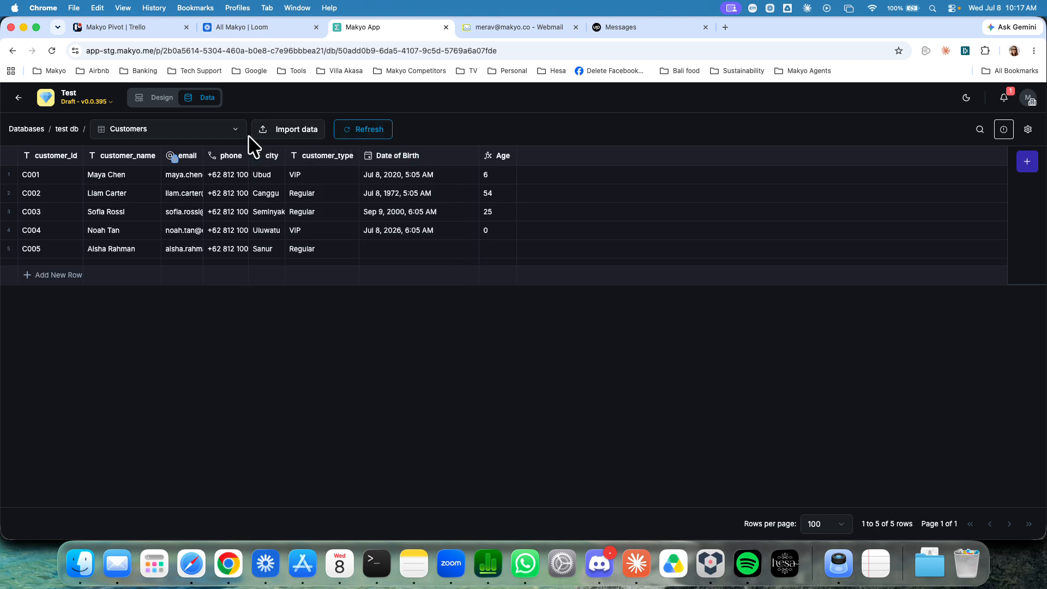
click(210, 132)
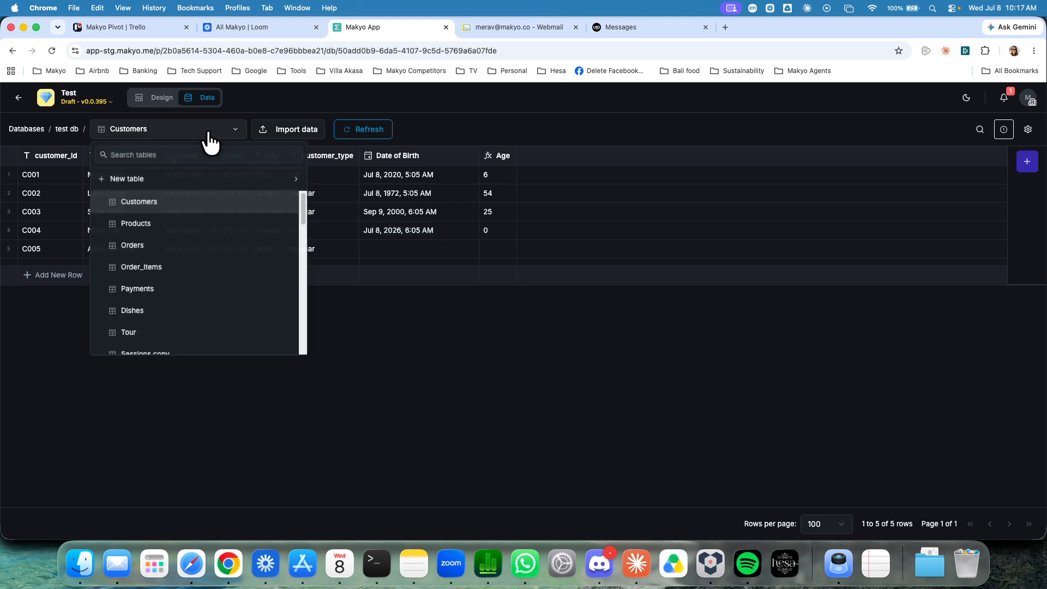
click(271, 102)
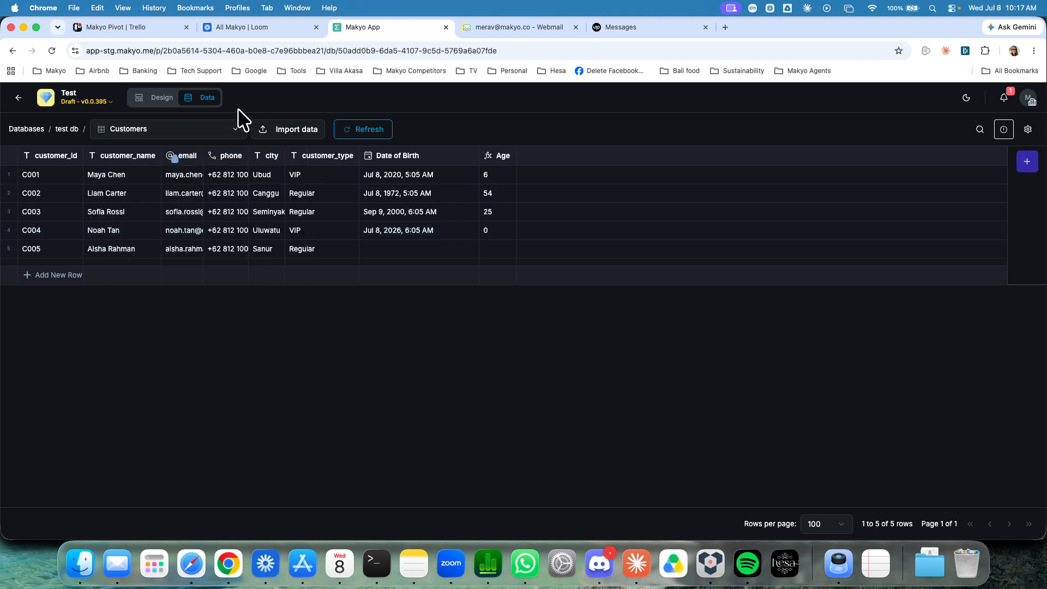
In design mode, delete the Dishes repeater from the Home screen's body and the menubar container from its footer
click(161, 99)
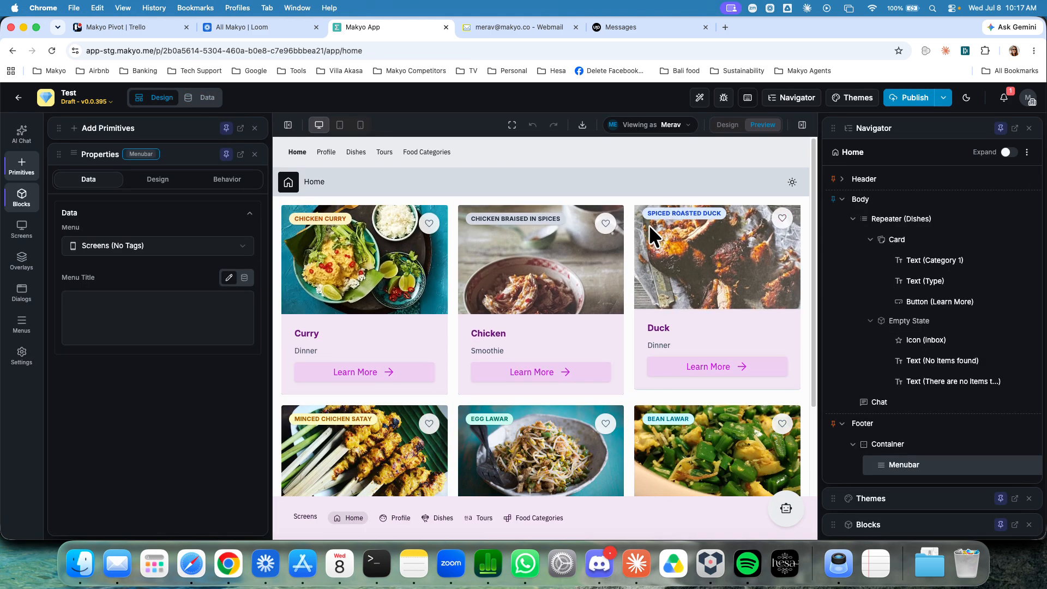
right_click(627, 231)
click(728, 124)
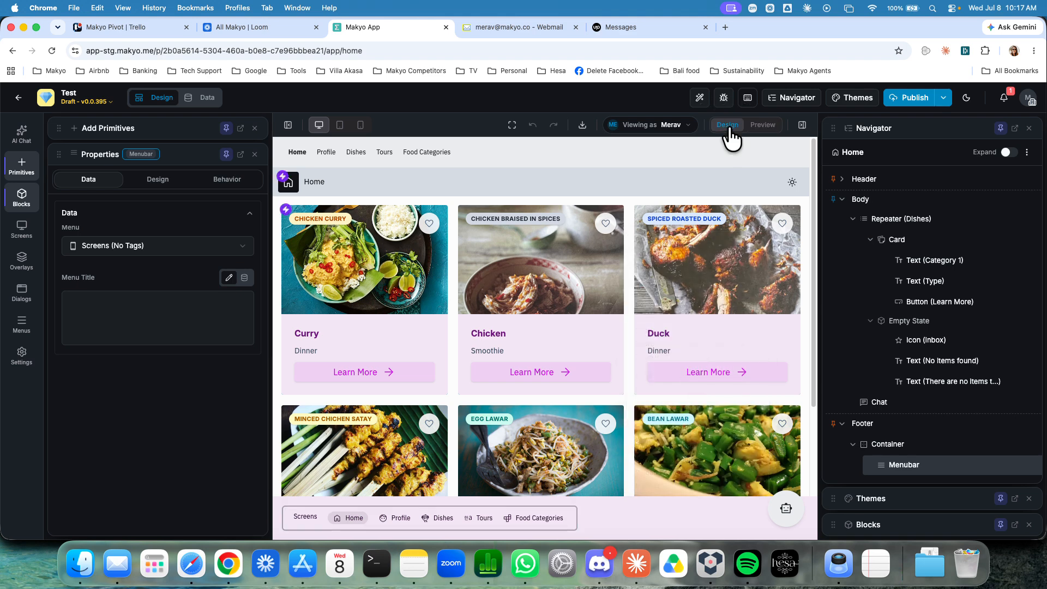
click(727, 125)
right_click(632, 264)
click(351, 329)
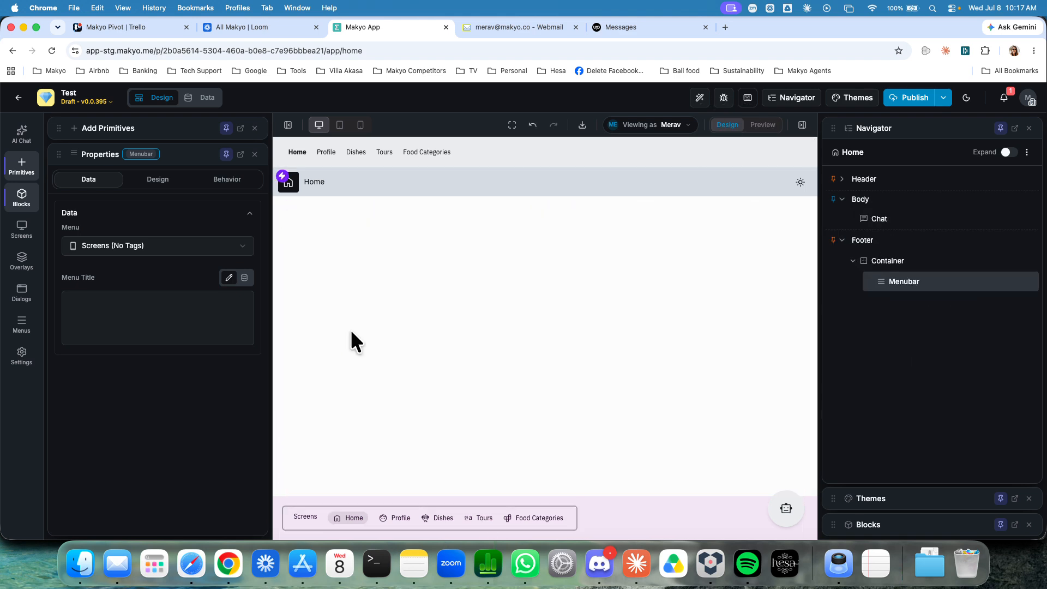
right_click(634, 501)
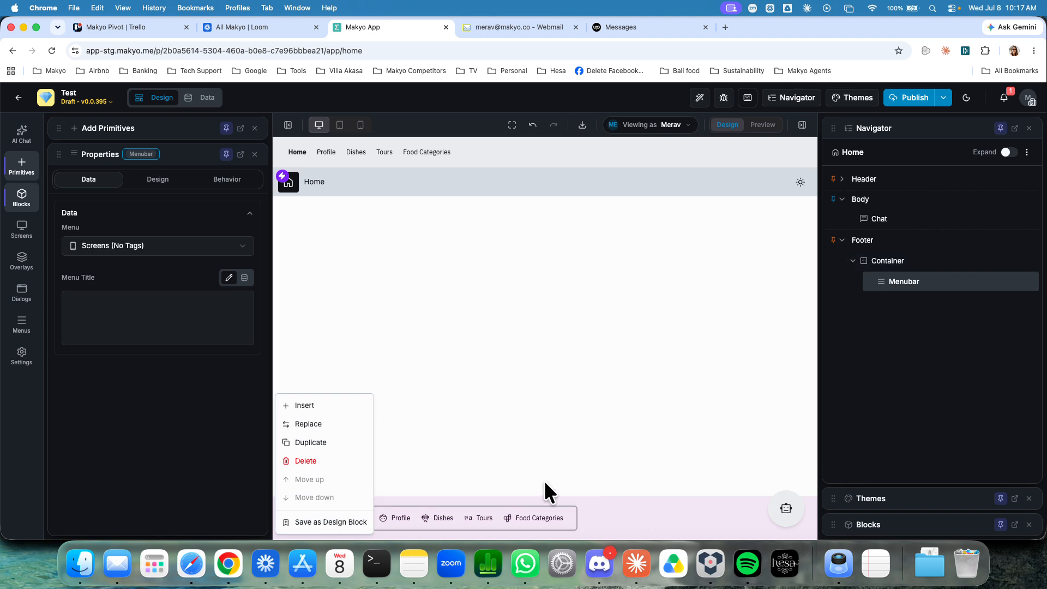
click(333, 464)
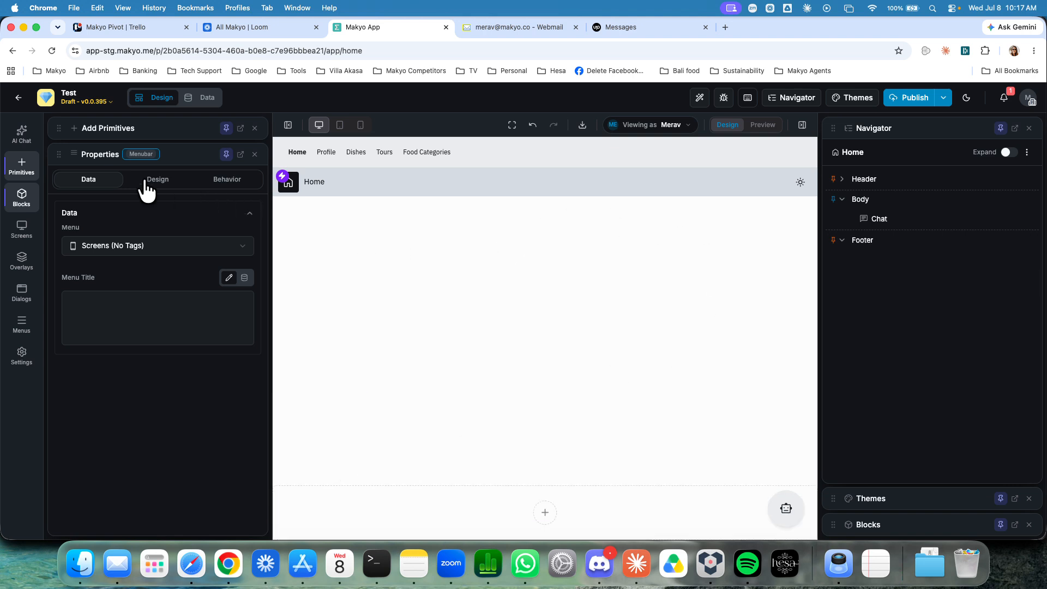
Find the Sidebar primitive by searching for "side", add it to the app, and look through its menu items
click(134, 131)
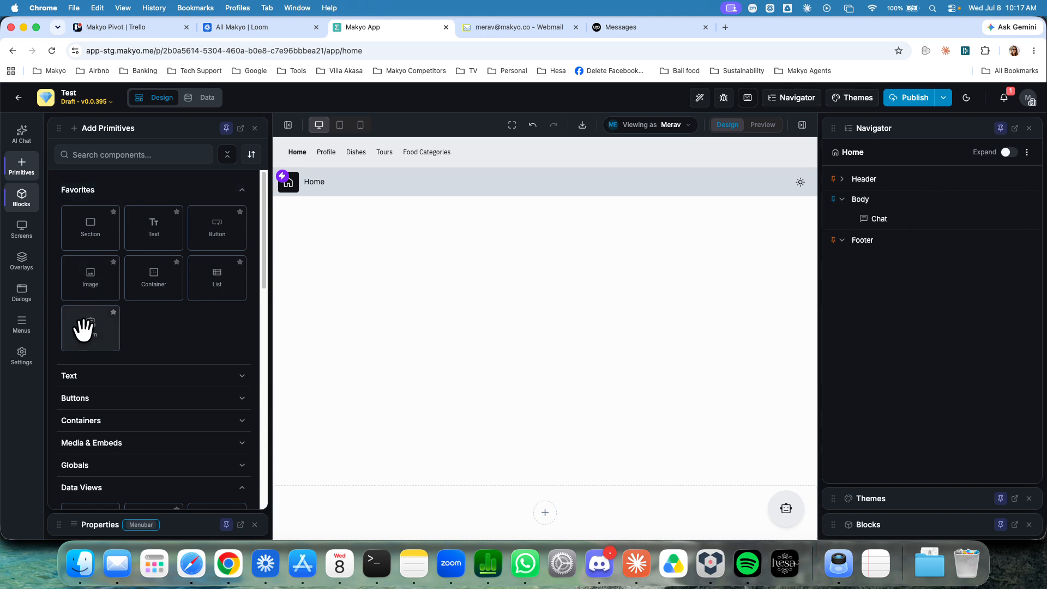
scroll(83, 328, down, 3)
scroll(135, 187, up, 3)
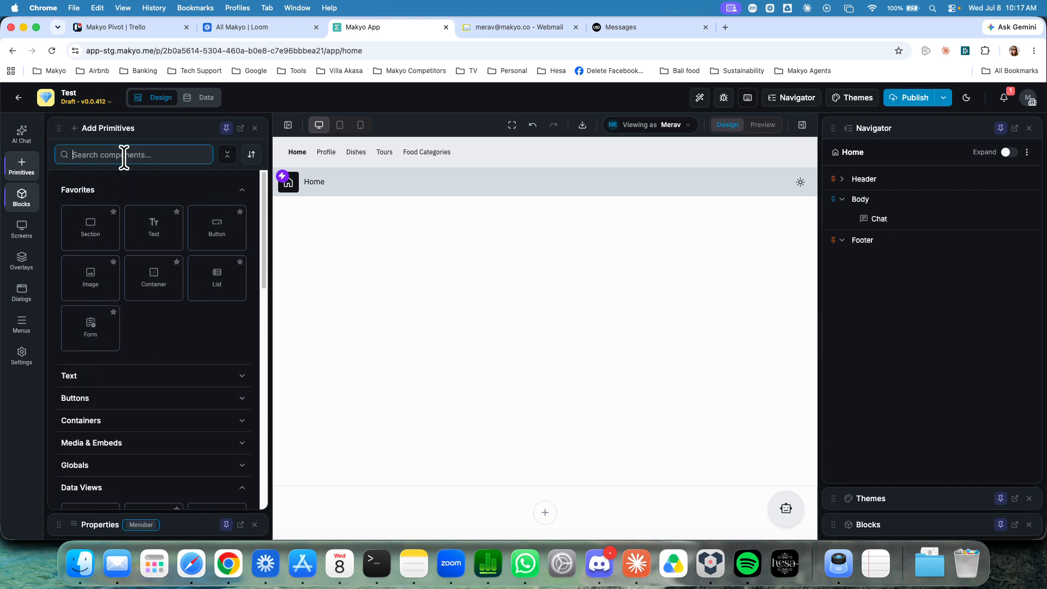
text(side)
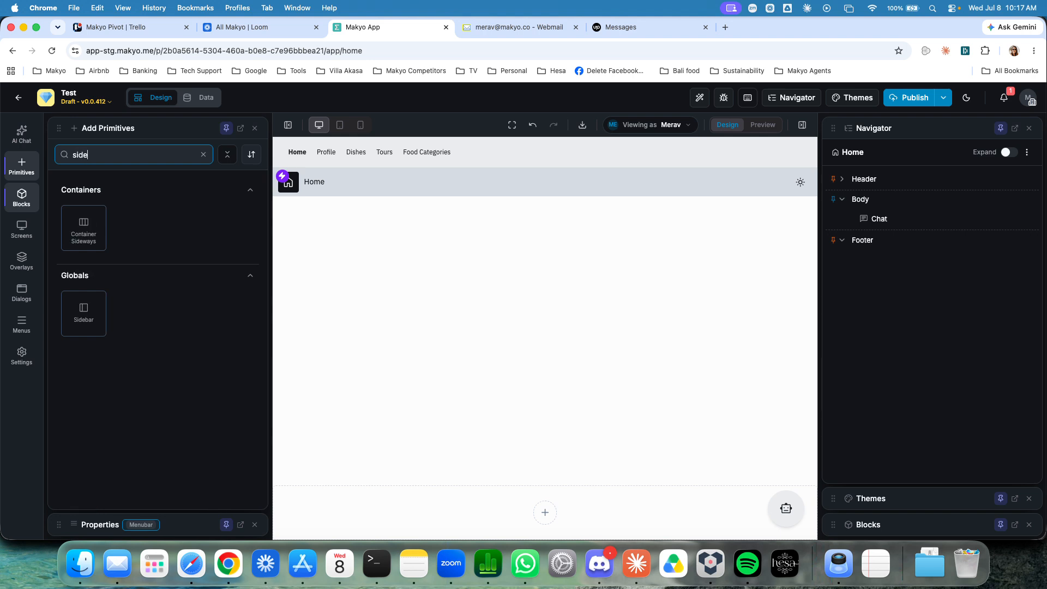
click(82, 322)
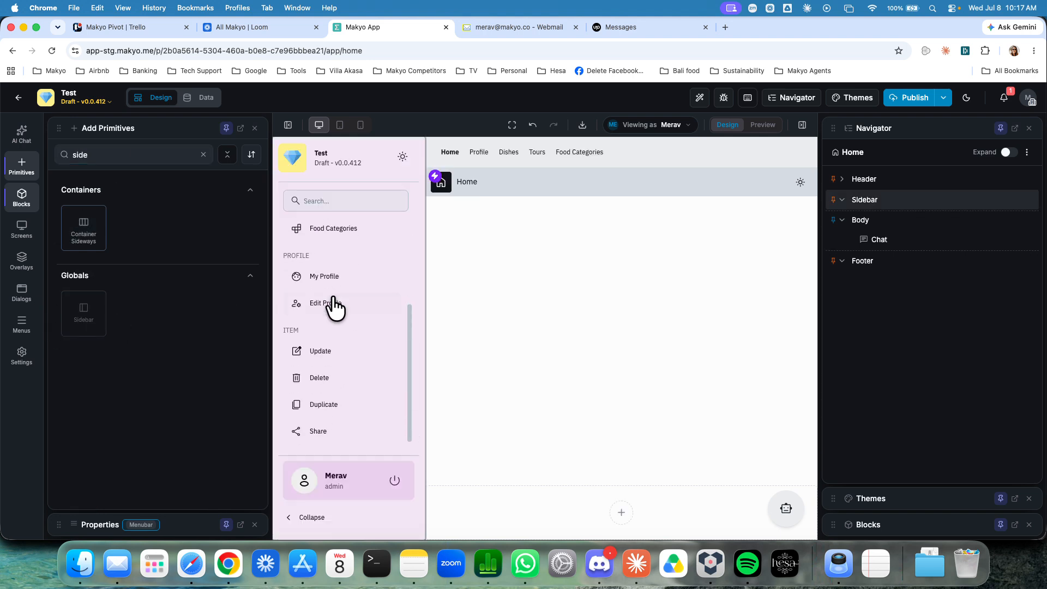
scroll(334, 299, up, 3)
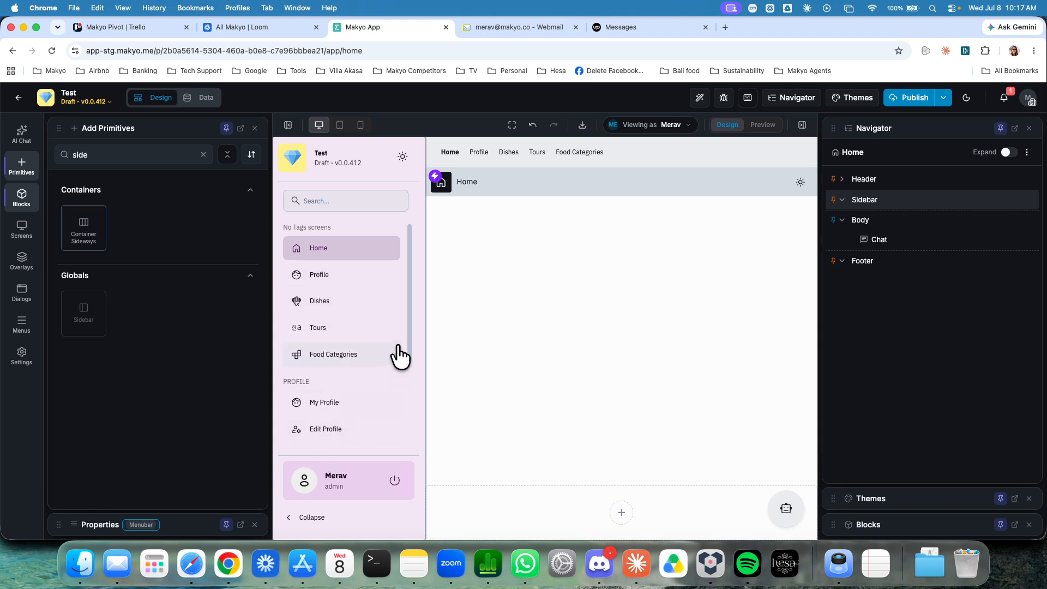
scroll(400, 357, down, 3)
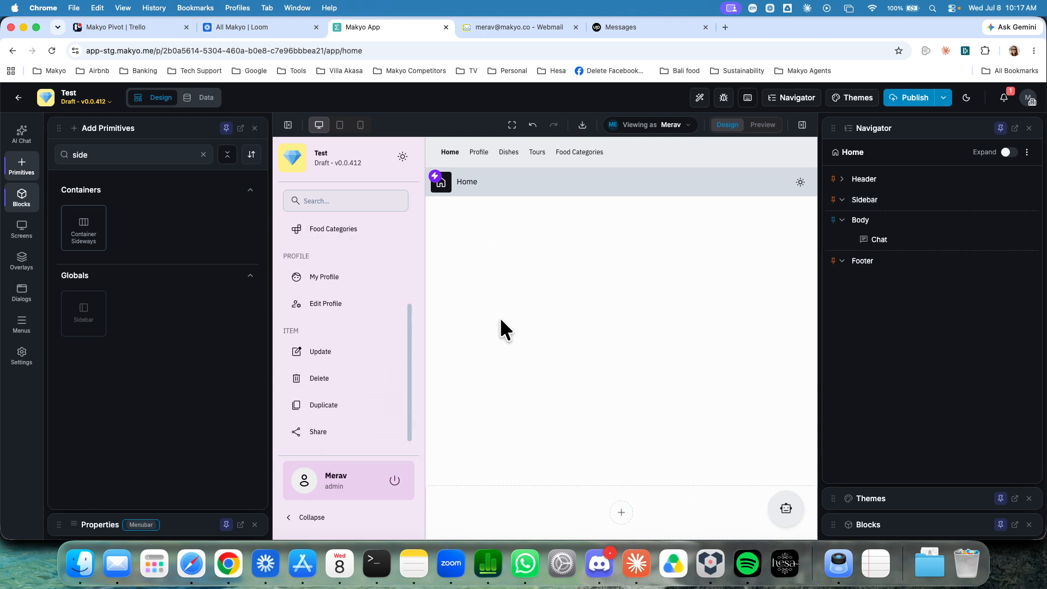
scroll(360, 272, up, 3)
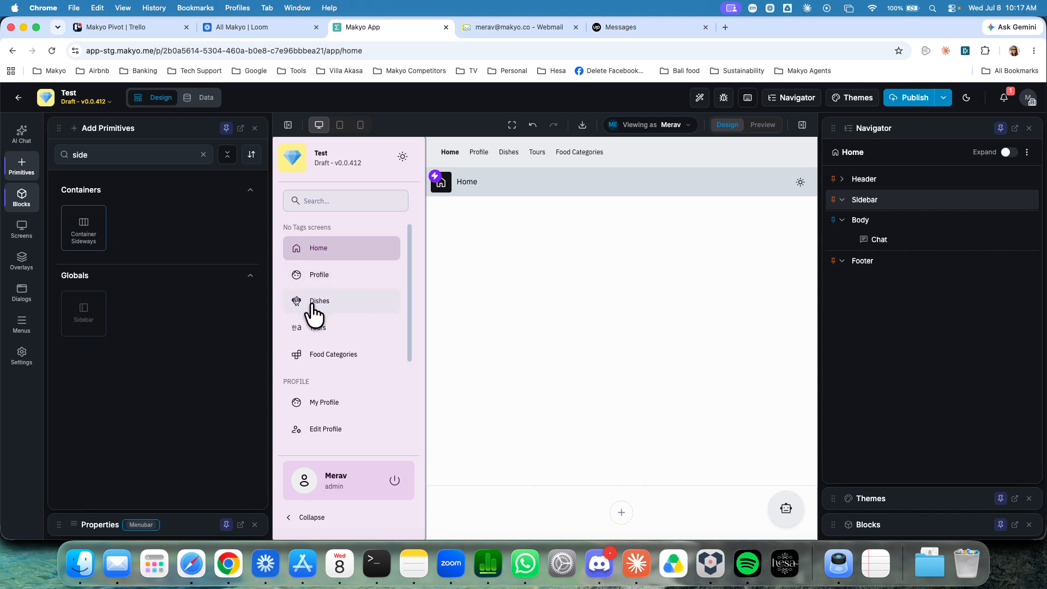
scroll(312, 311, down, 5)
scroll(312, 311, up, 5)
Generate a list and detail page with AI for the Dishes table
click(699, 98)
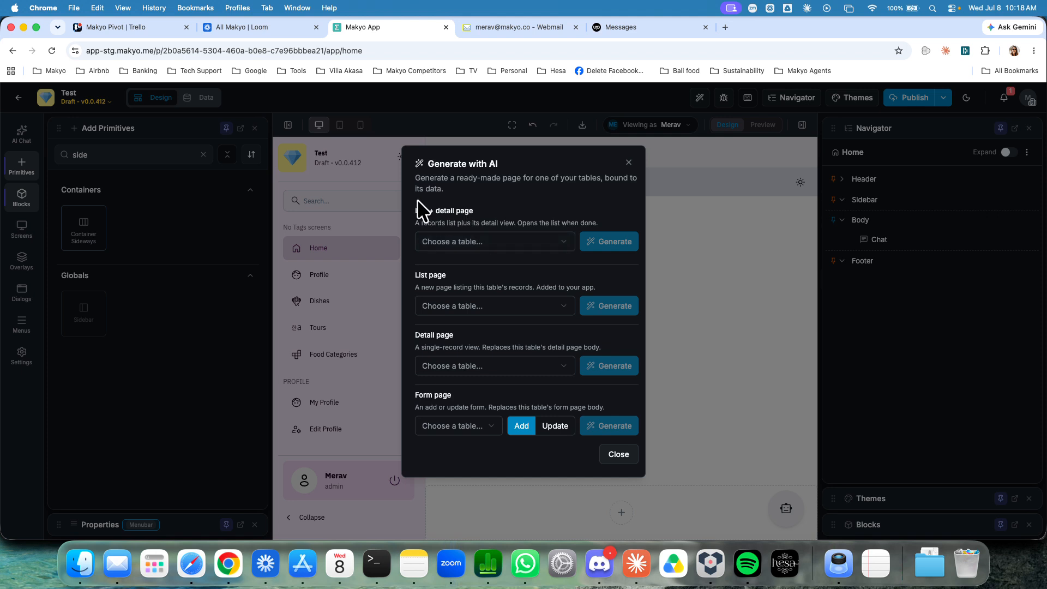
click(479, 241)
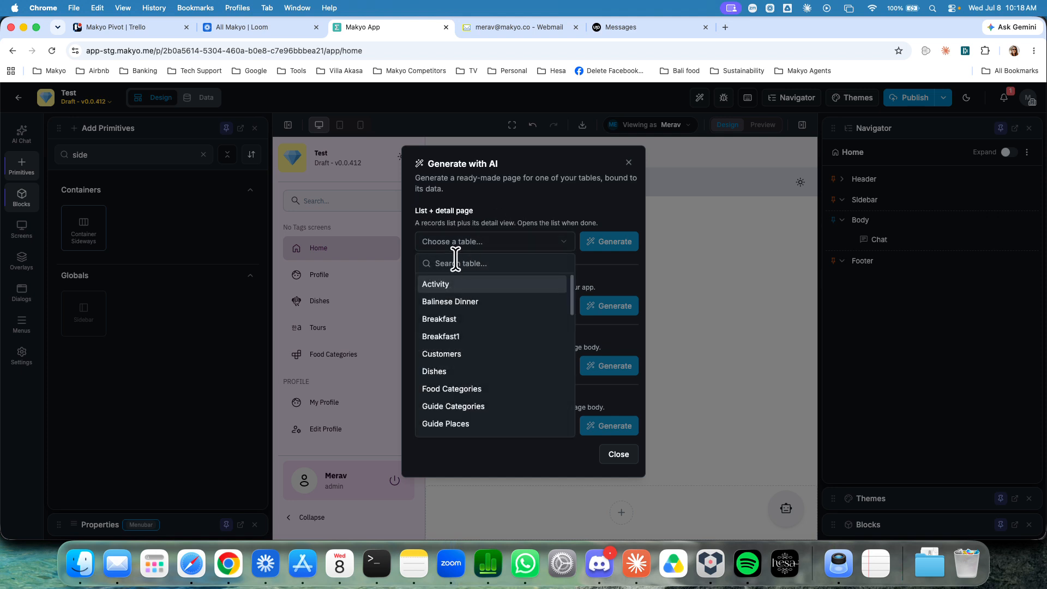
click(636, 192)
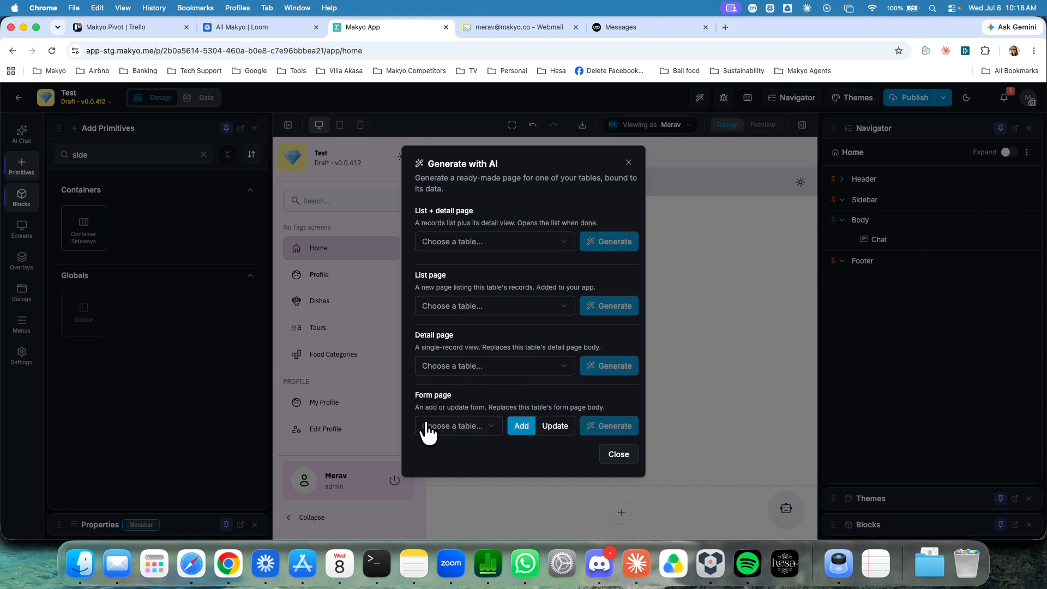
click(474, 244)
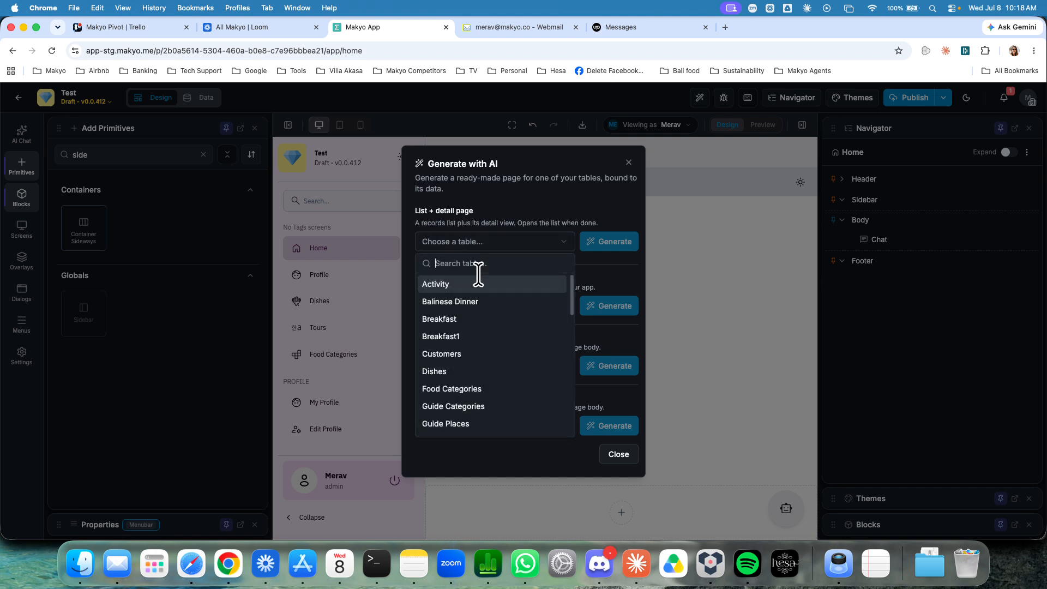
click(469, 370)
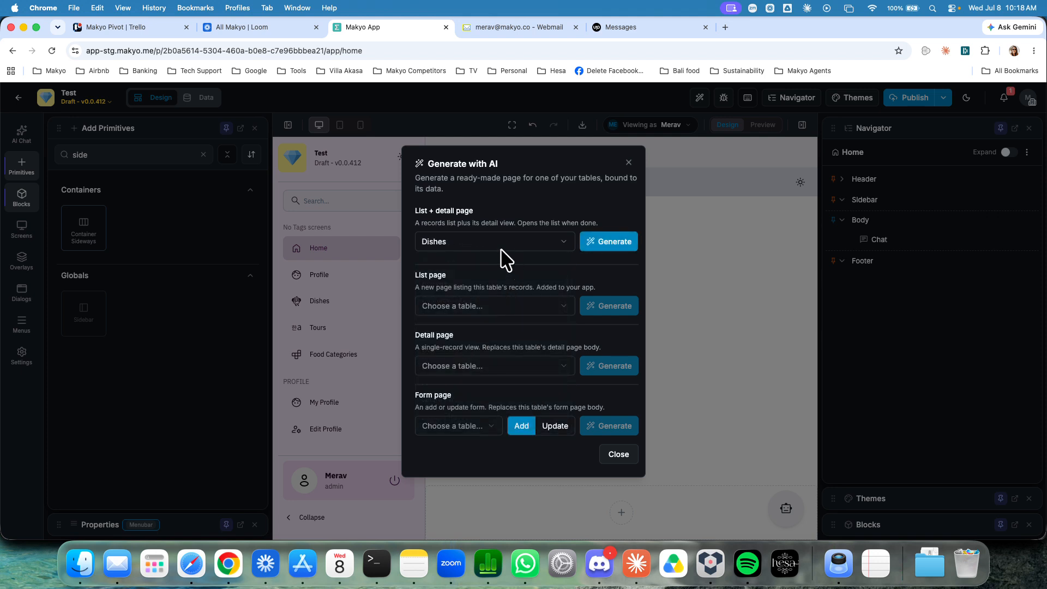
click(606, 250)
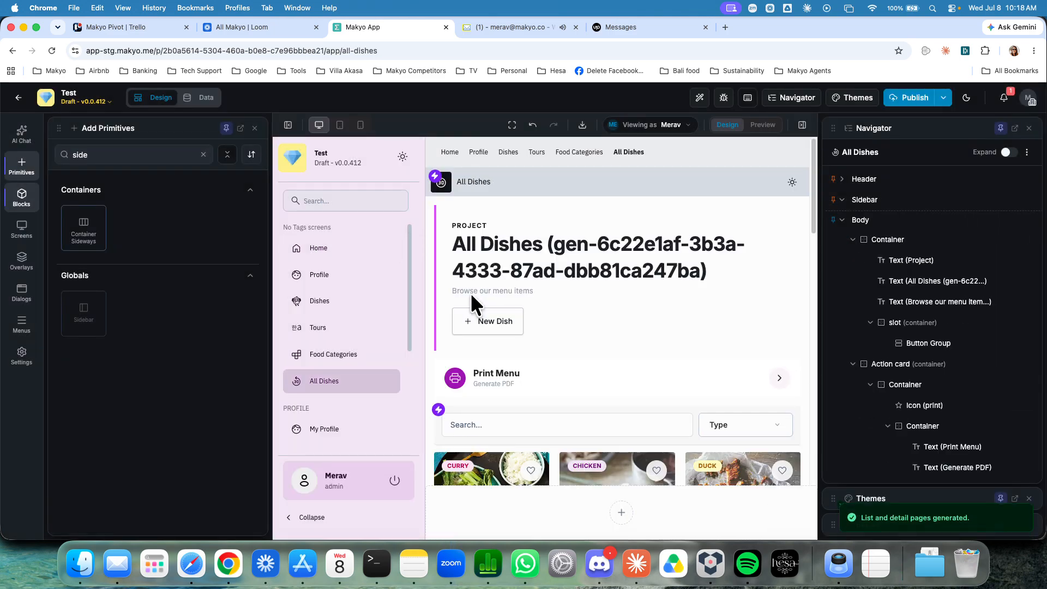
Review the generated All Dishes page, inspect its main heading, and switch to preview mode
scroll(510, 304, down, 10)
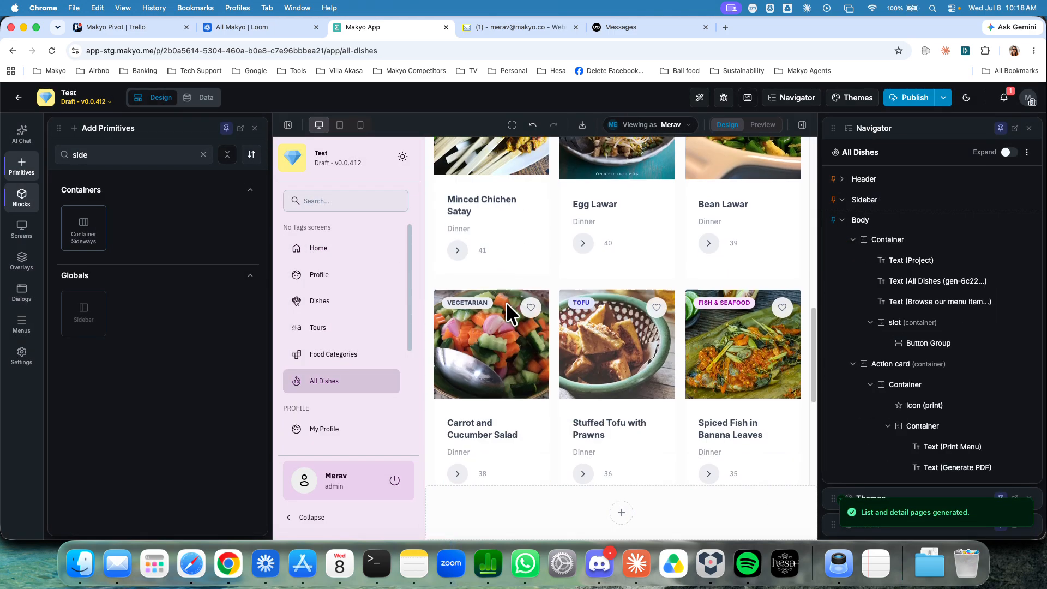
click(288, 126)
scroll(464, 277, up, 5)
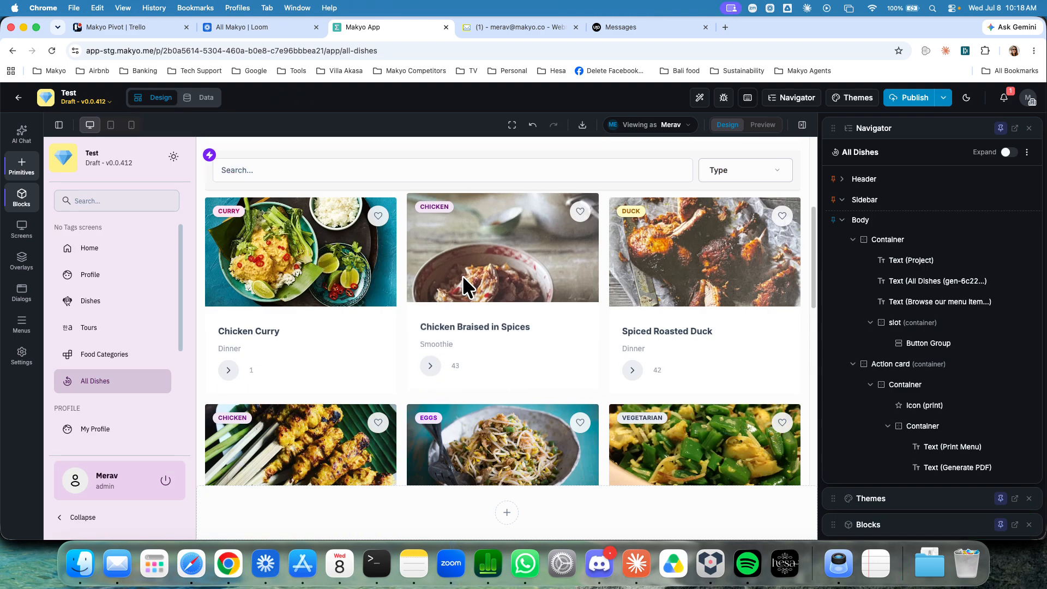
scroll(459, 277, up, 3)
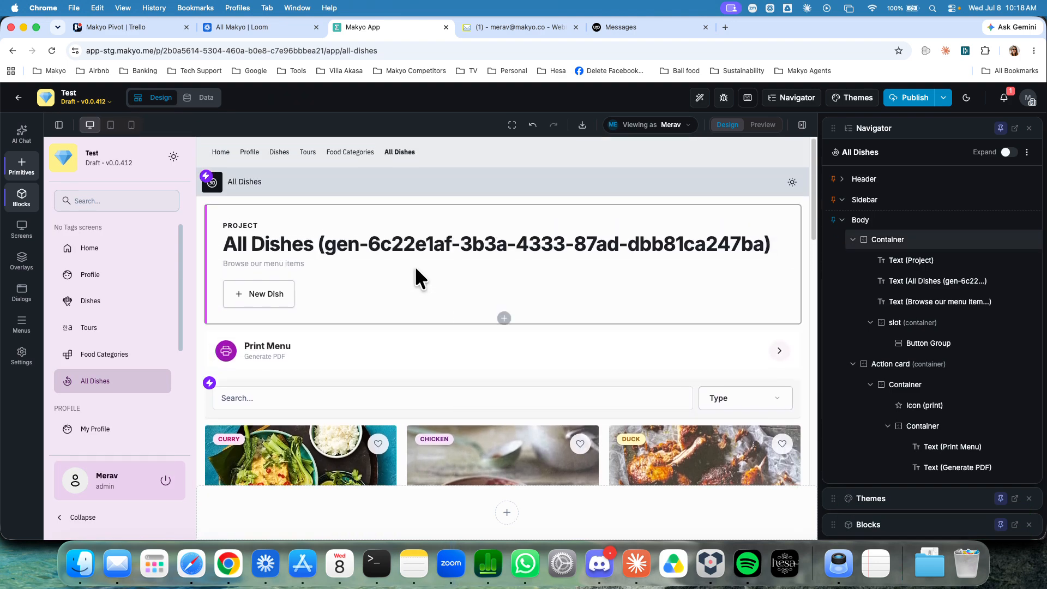
click(352, 238)
click(762, 125)
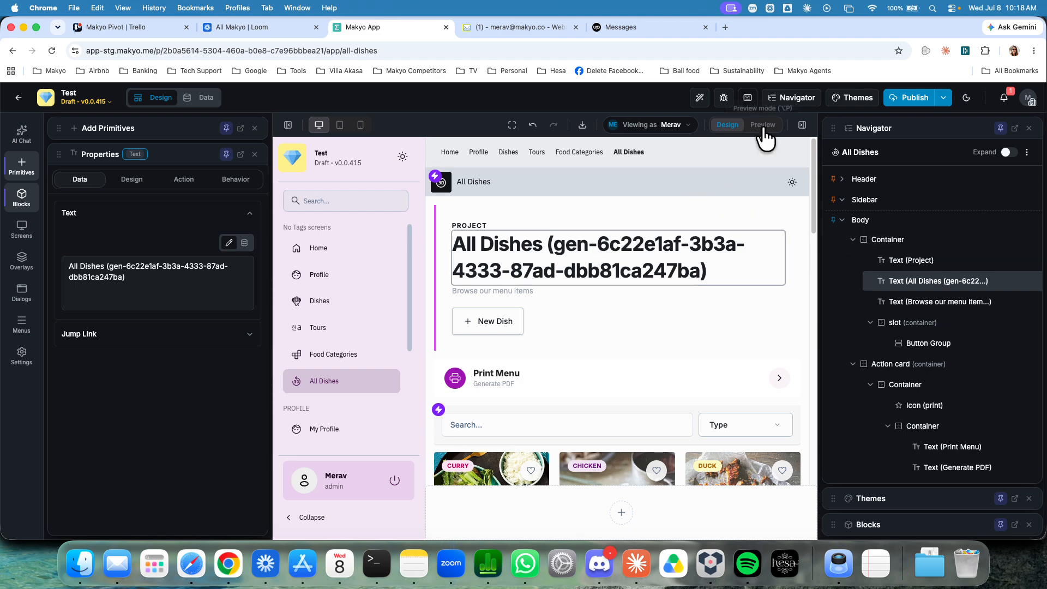
In design mode, shorten the page's main heading to "All Dishes" by removing the generated ID in parentheses
drag(546, 241, 738, 289)
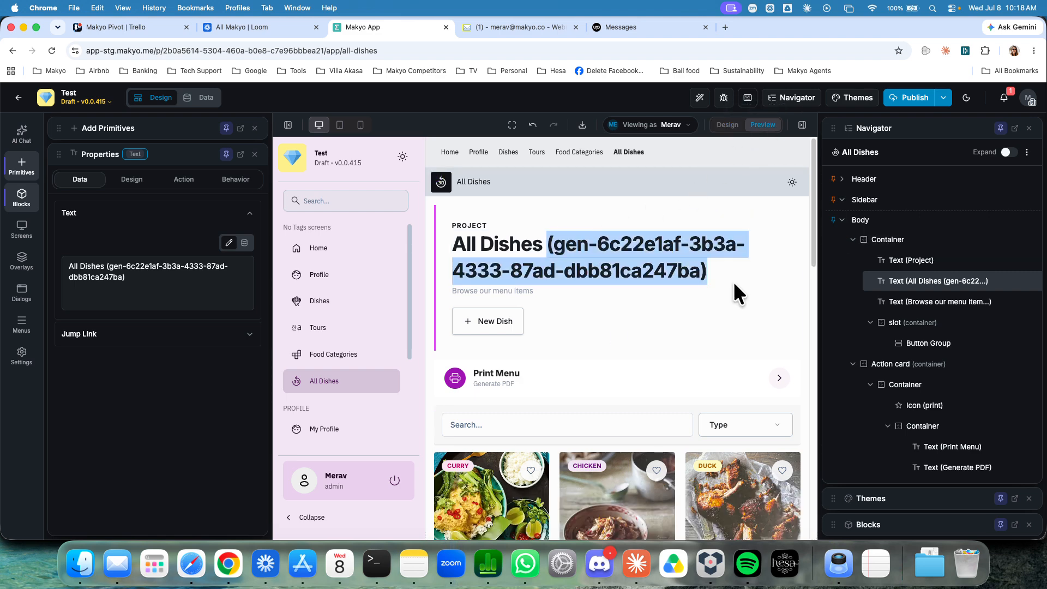
click(299, 135)
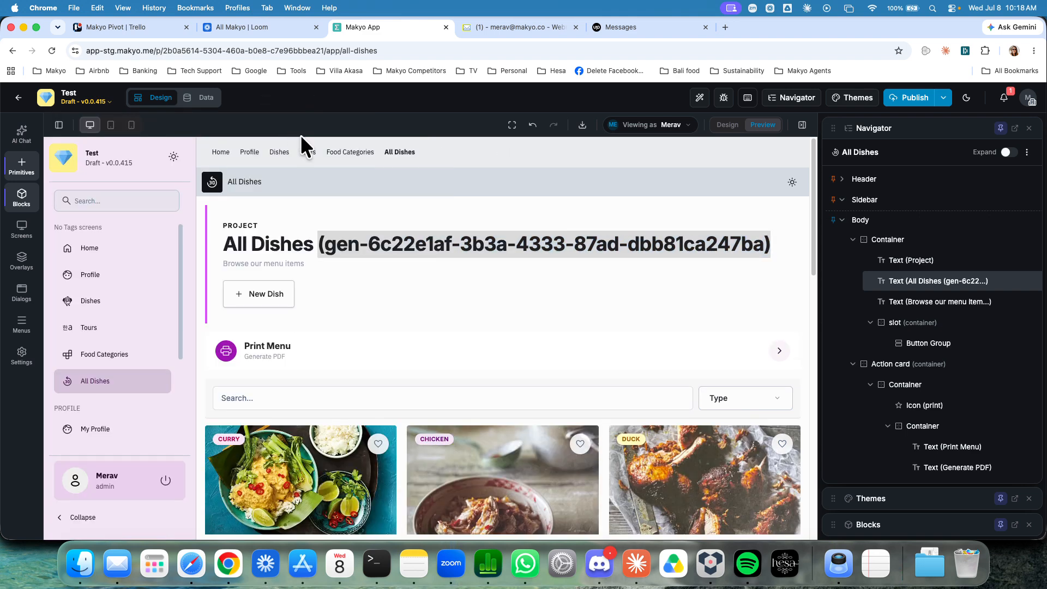
scroll(448, 297, down, 4)
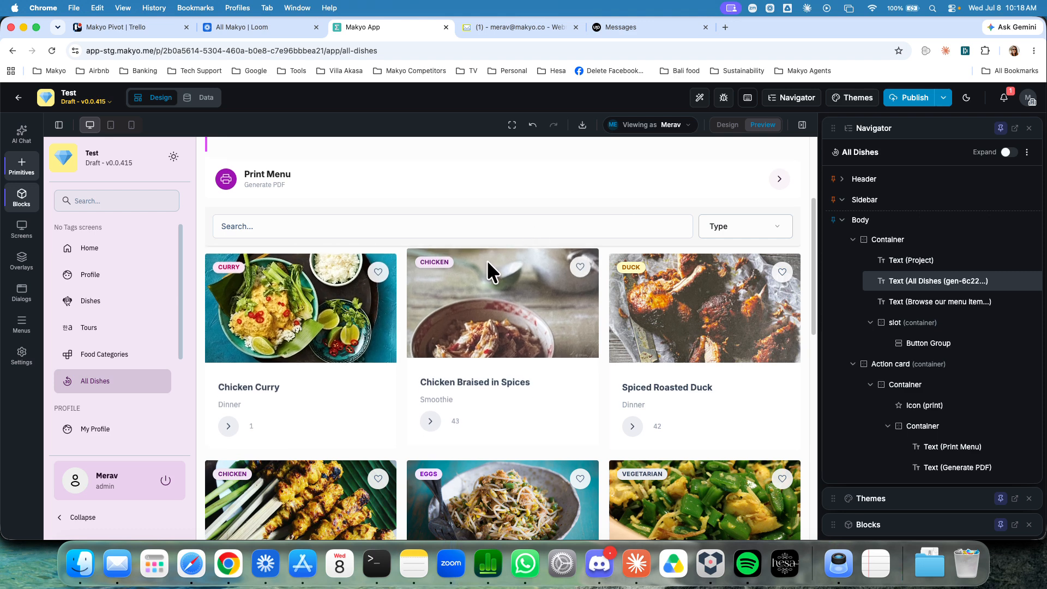
scroll(486, 261, up, 2)
scroll(486, 262, up, 2)
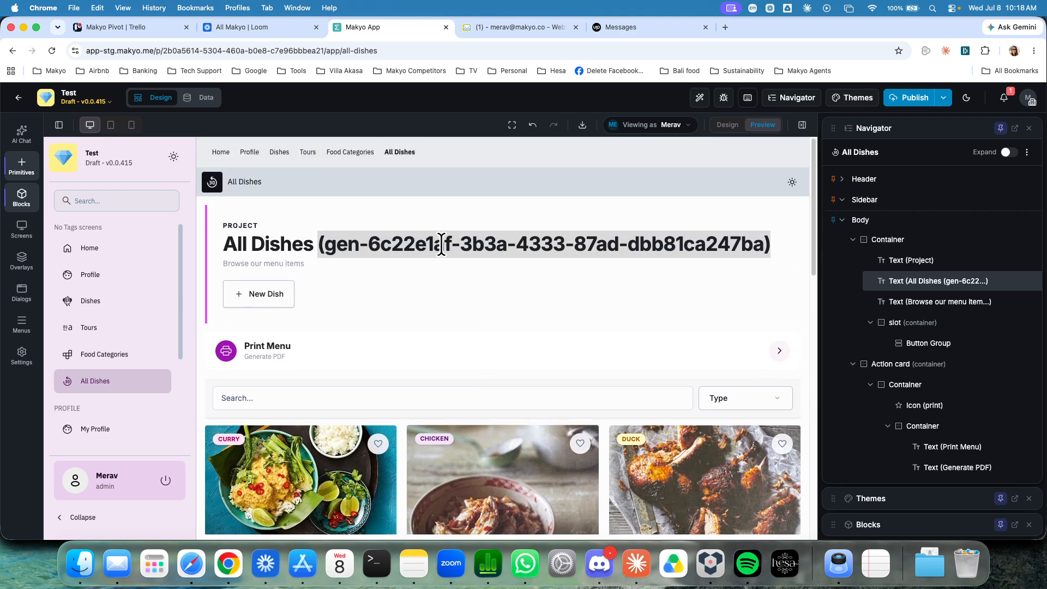
click(727, 125)
right_click(425, 244)
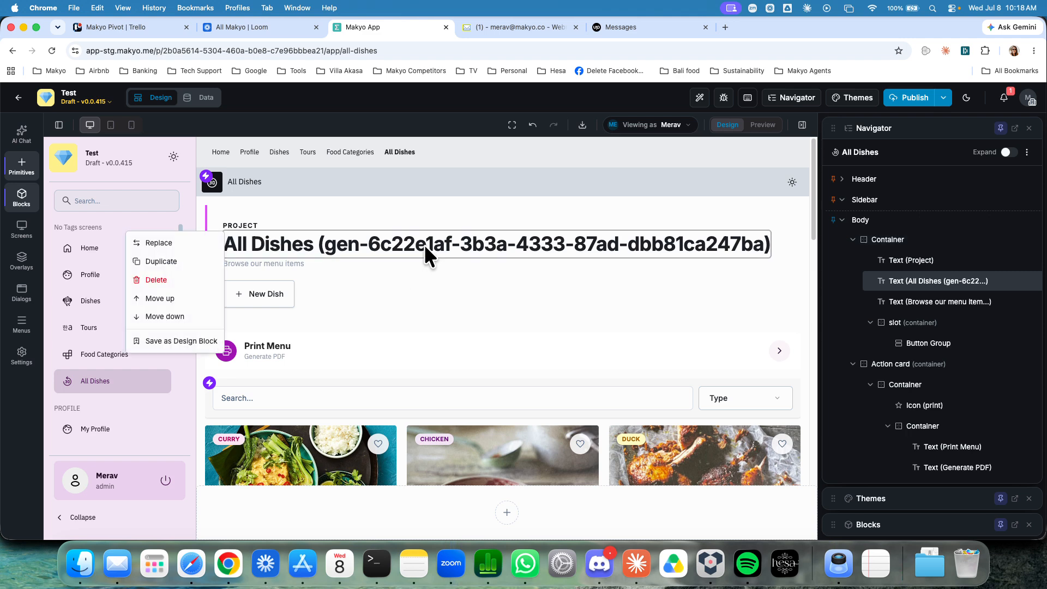
click(407, 243)
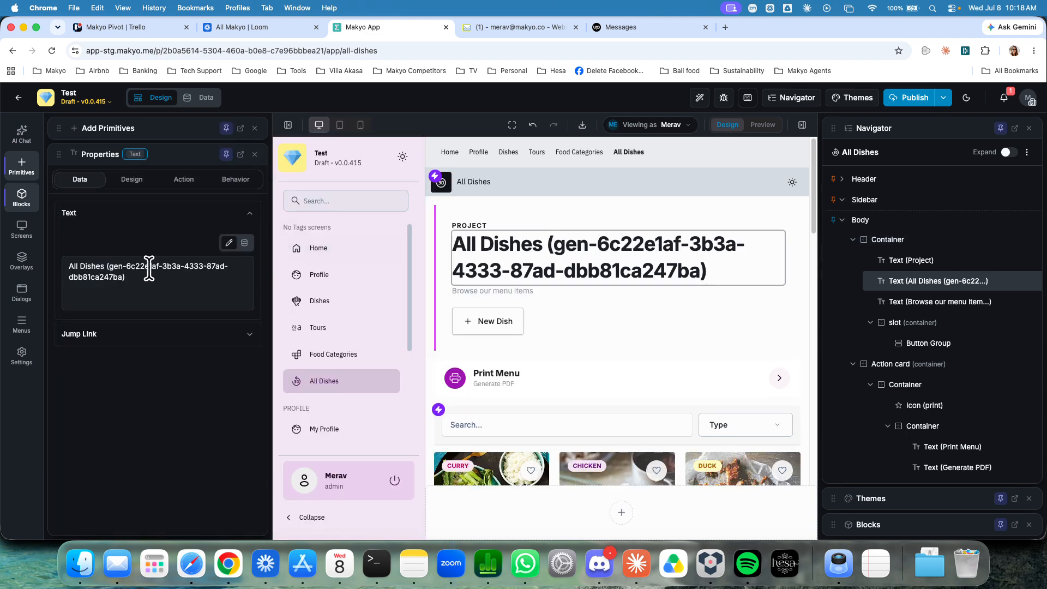
drag(103, 266, 164, 294)
key(BackSpace)
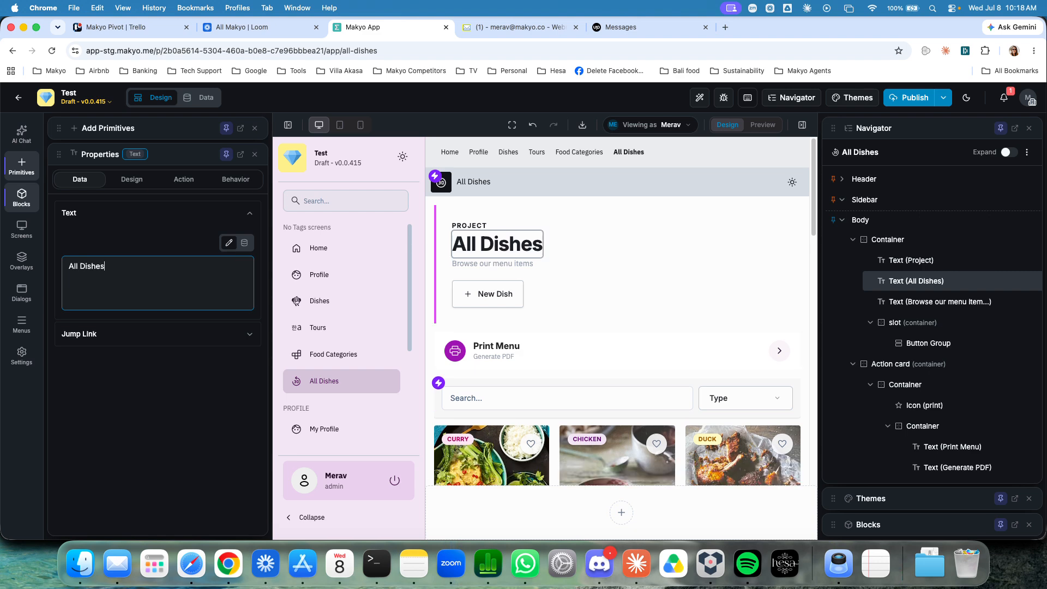
click(288, 125)
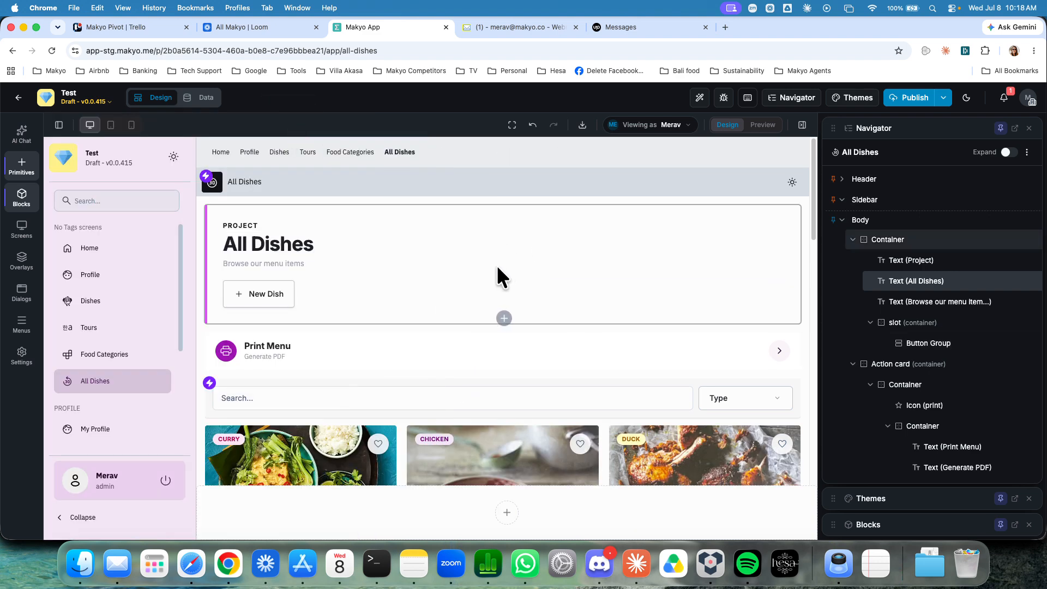
Preview the All Dishes page, look through its dish cards, and view the Chicken Curry details before returning to the list
scroll(496, 265, down, 2)
click(762, 125)
scroll(414, 296, down, 9)
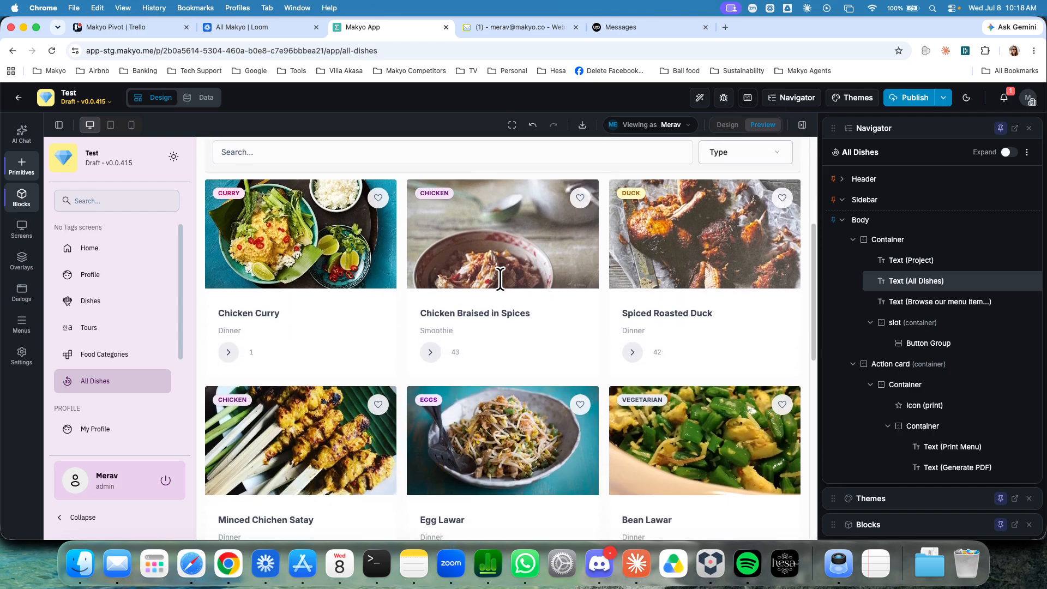
scroll(414, 296, up, 9)
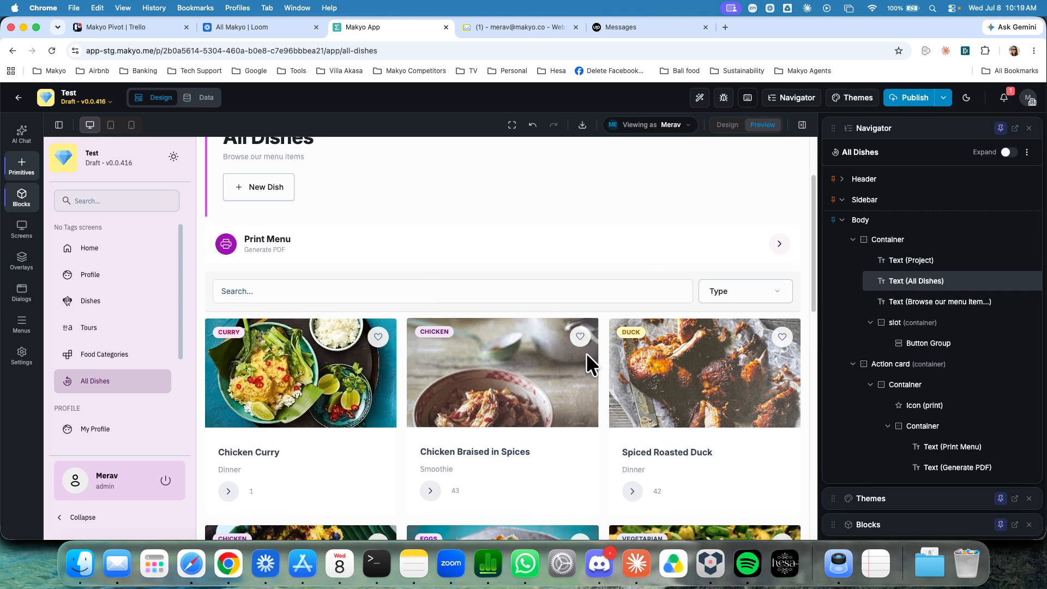
click(348, 343)
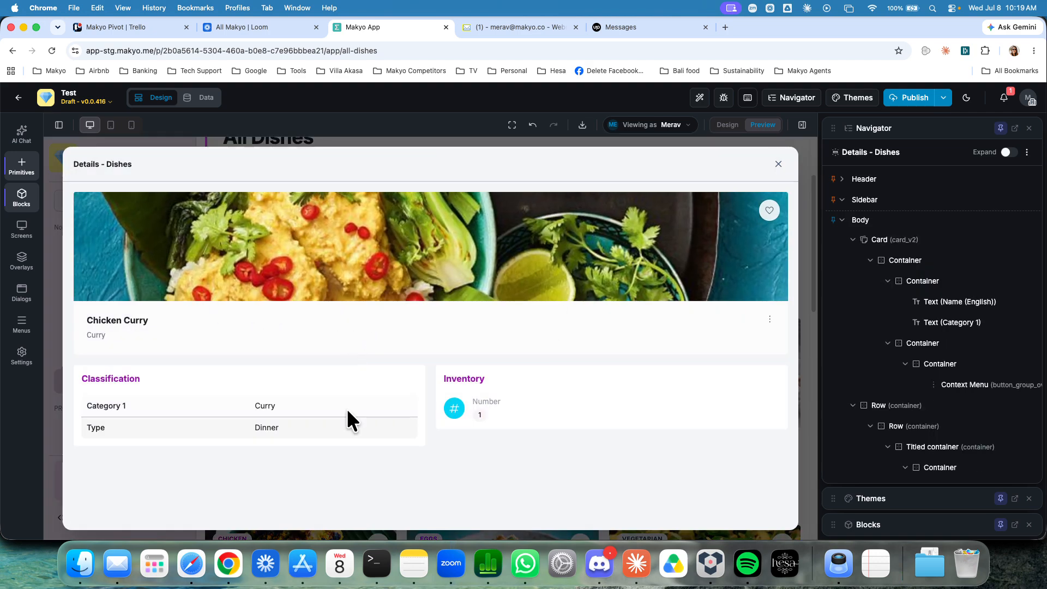
click(779, 165)
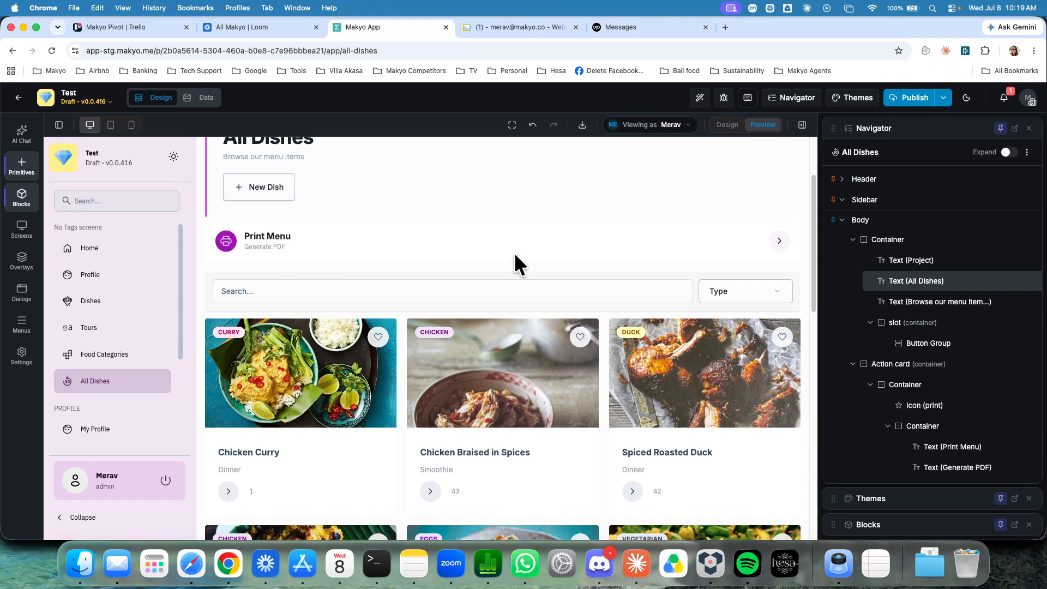
scroll(660, 360, down, 12)
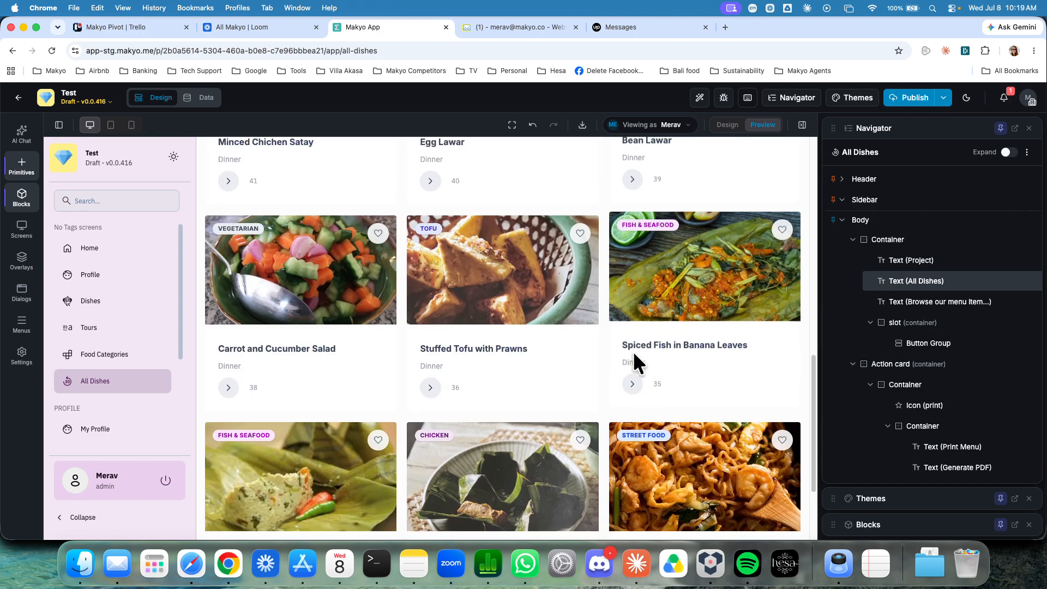
scroll(632, 350, up, 15)
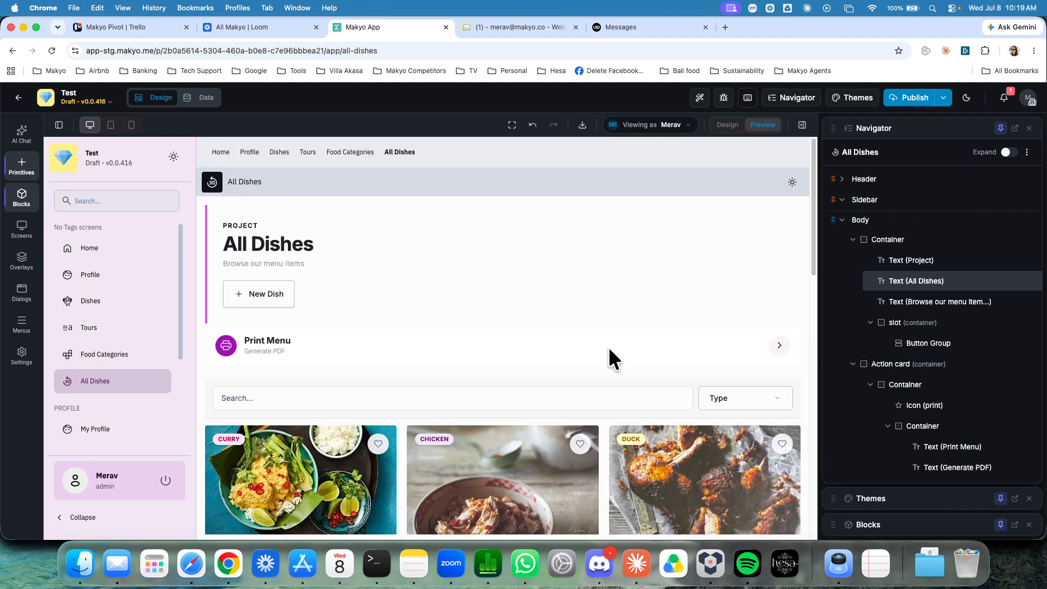
Generate a list and detail page with AI for the Staff table, finding the table by searching for "sta"
click(700, 99)
click(503, 248)
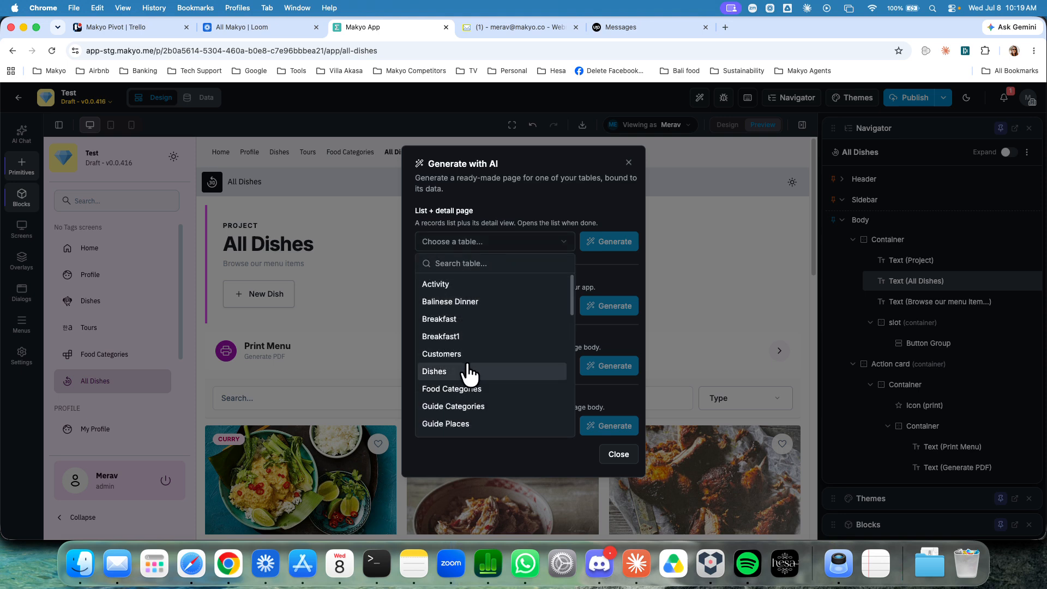
scroll(467, 376, down, 5)
scroll(468, 373, down, 5)
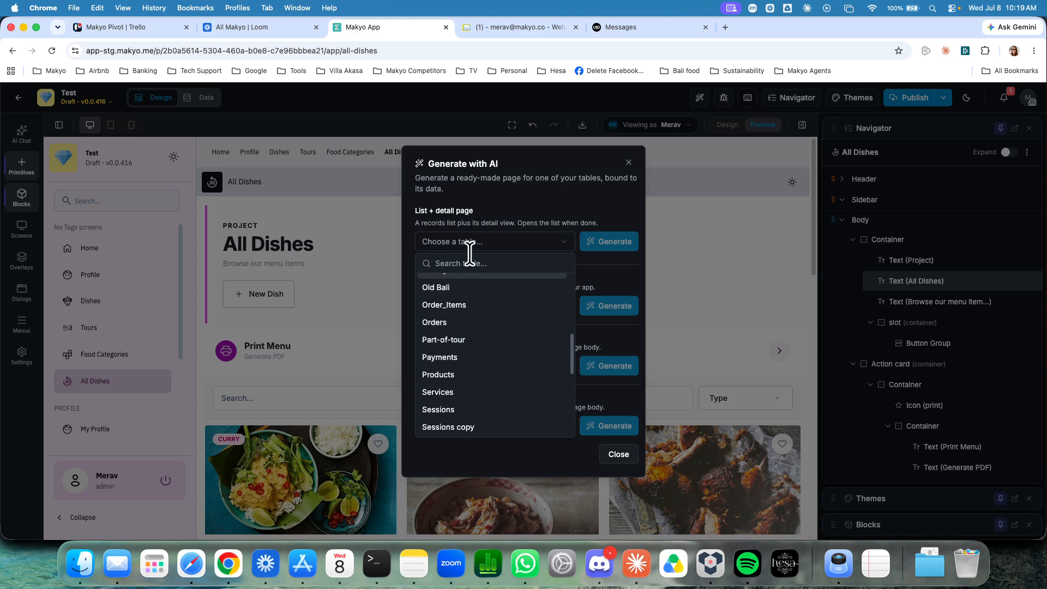
text(sta)
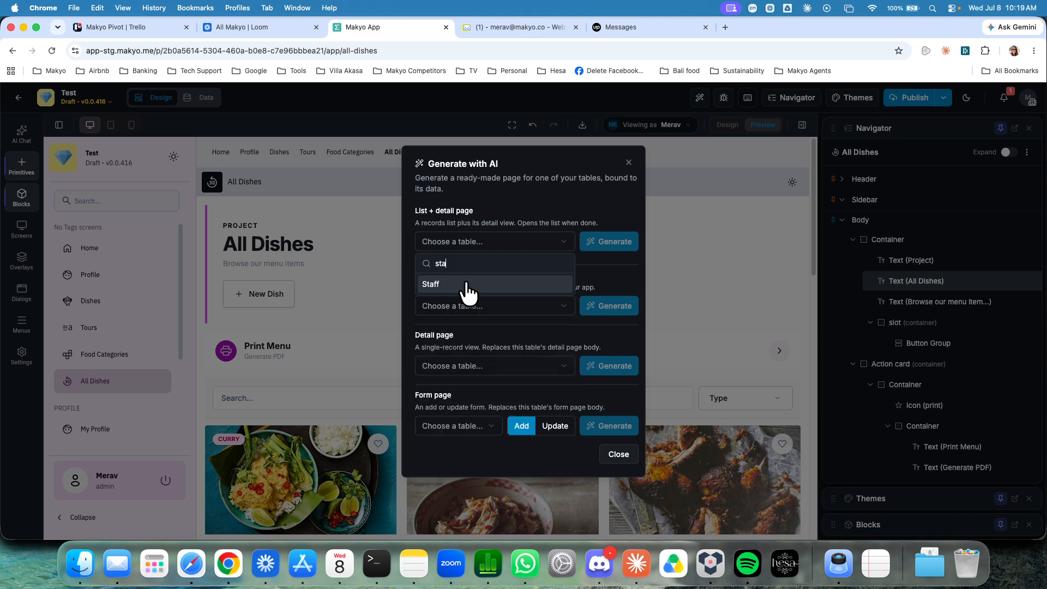
click(451, 286)
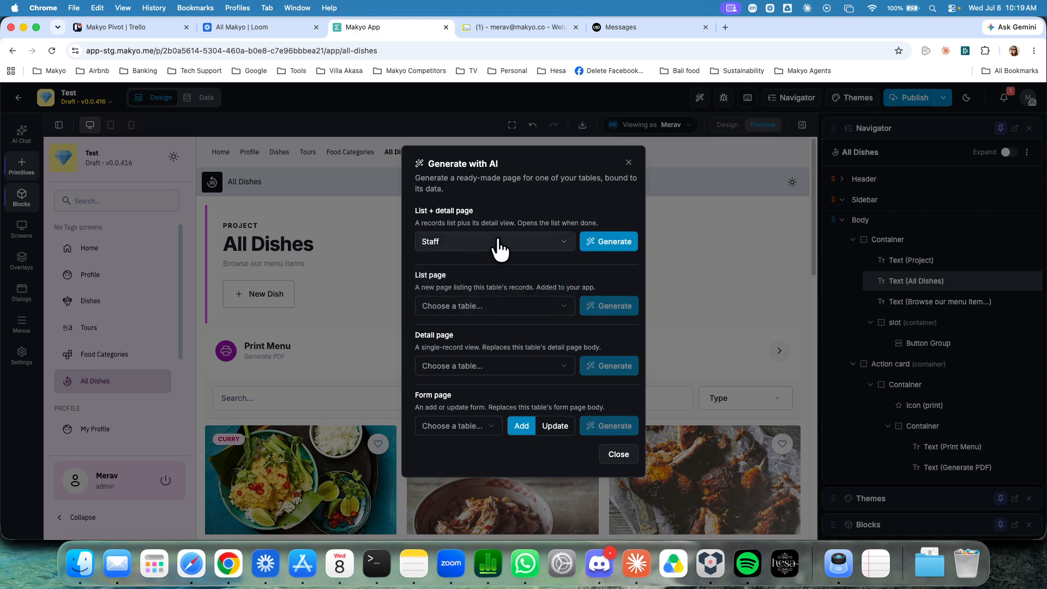
click(601, 247)
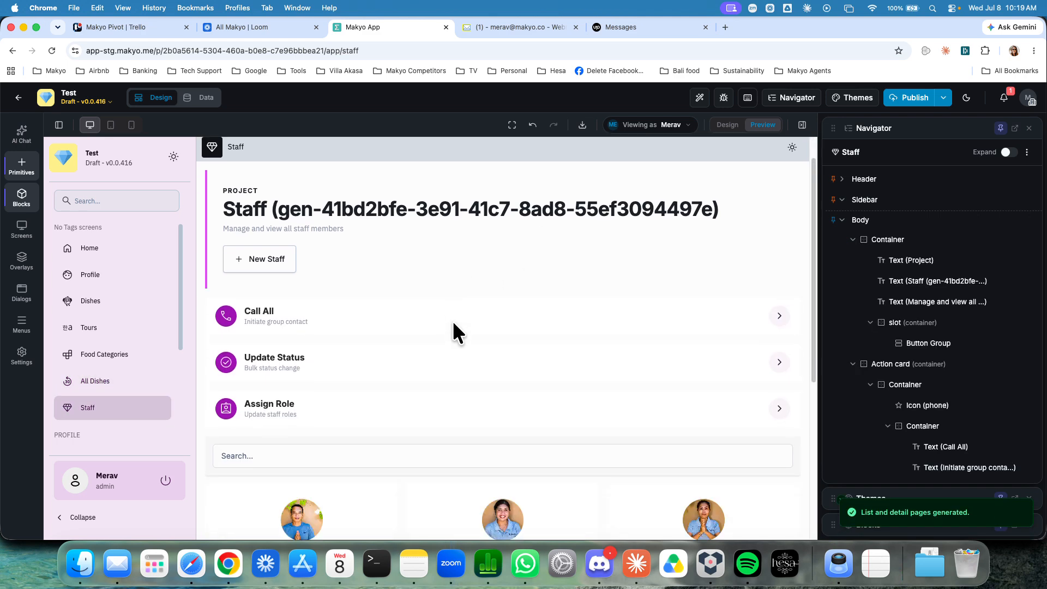
Review the generated Staff page's action cards and staff cards, then examine the first staff member's details and close them
scroll(453, 321, down, 5)
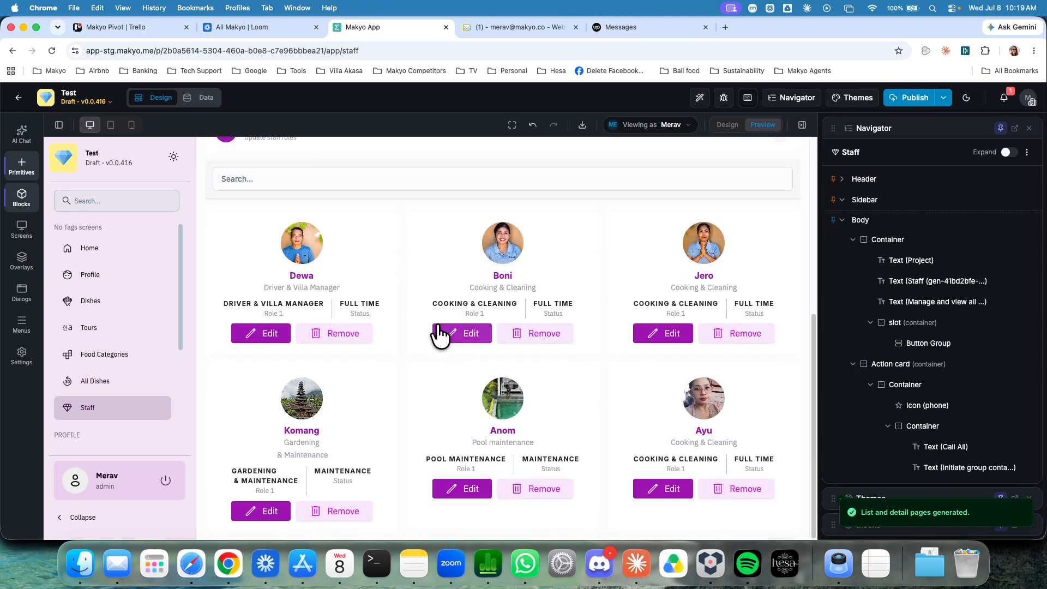
scroll(436, 334, up, 6)
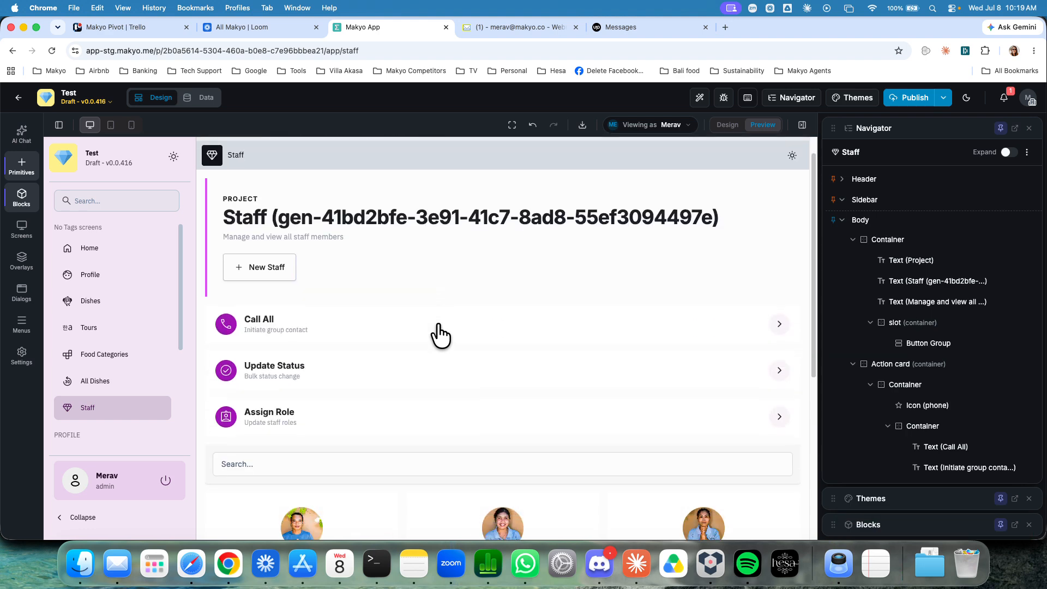
scroll(437, 334, down, 3)
scroll(374, 350, down, 3)
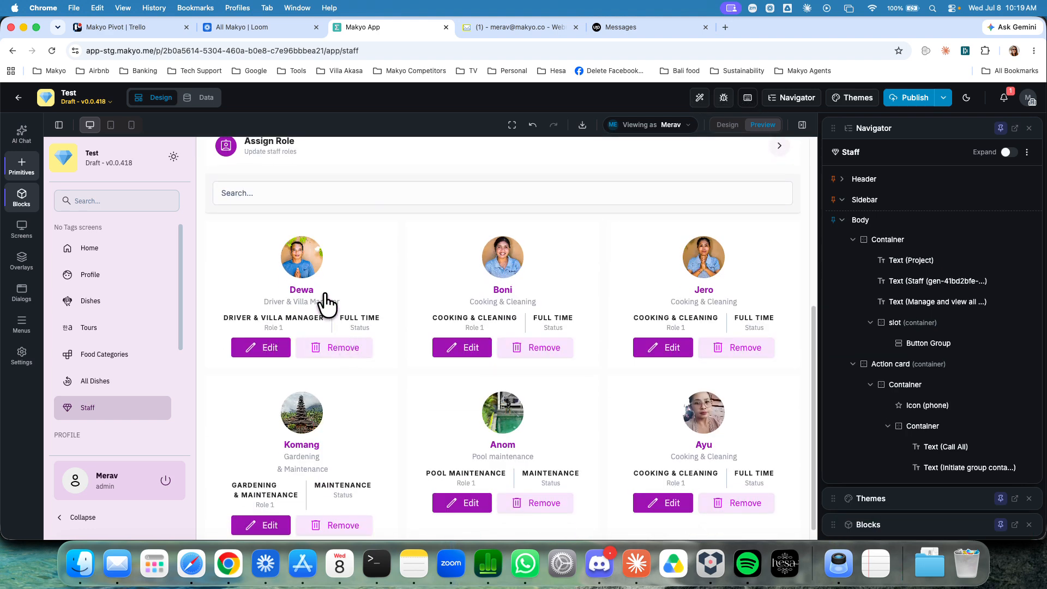
click(317, 272)
scroll(350, 332, down, 2)
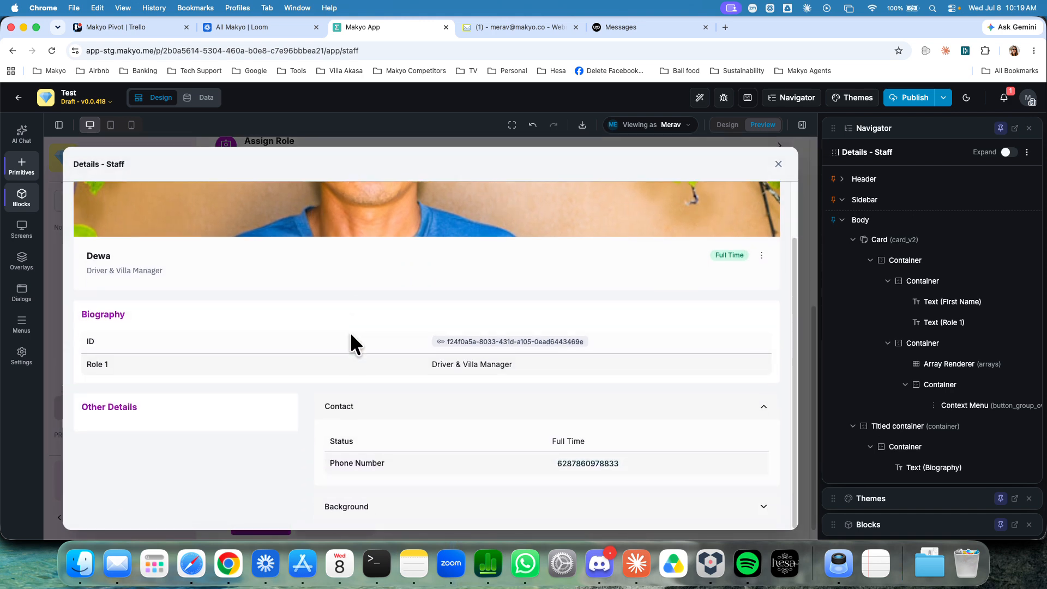
scroll(351, 332, up, 2)
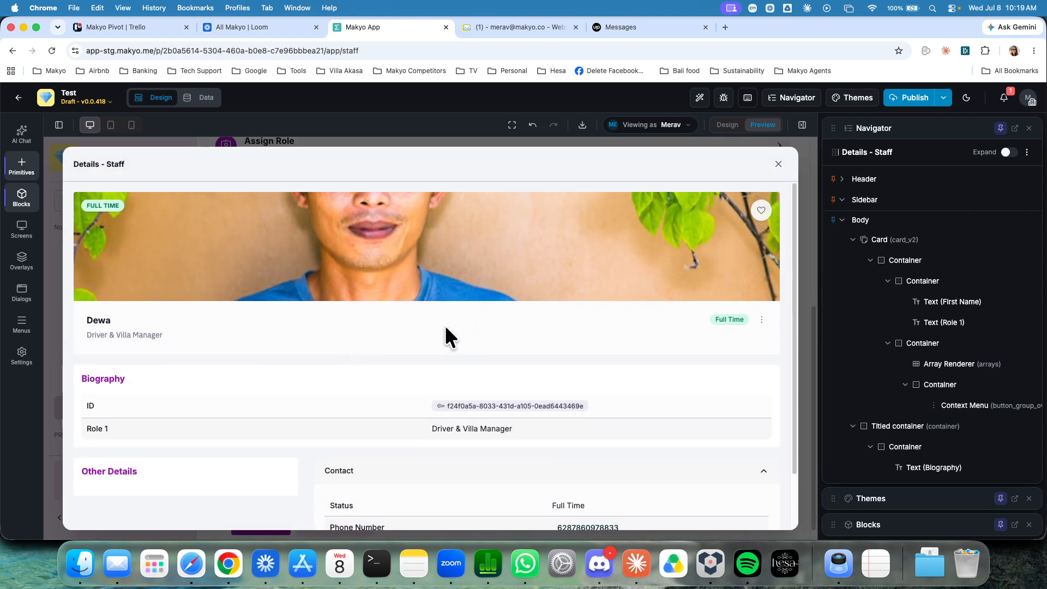
scroll(639, 290, down, 2)
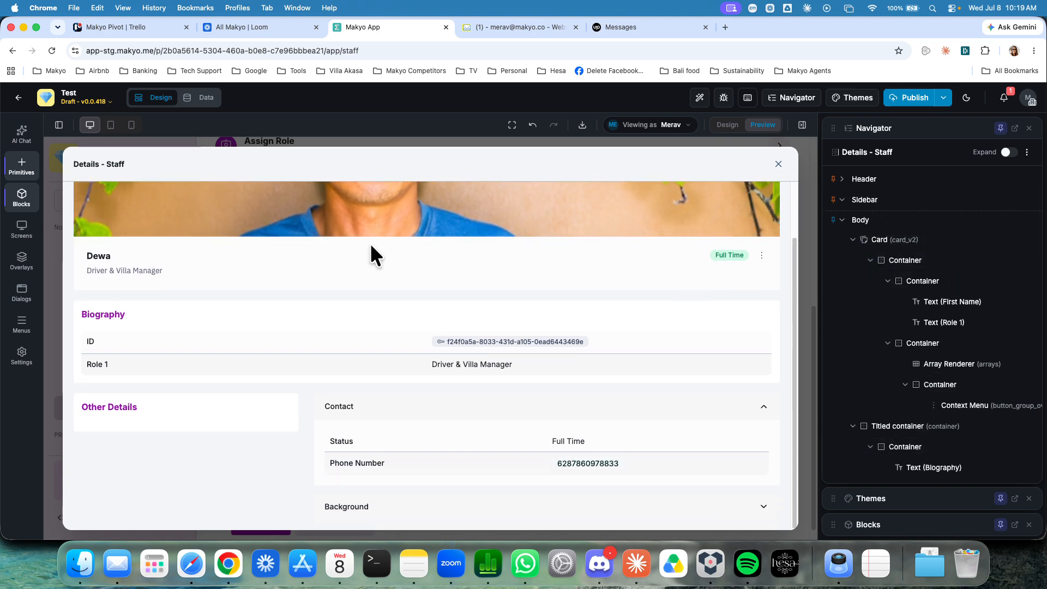
scroll(414, 272, up, 2)
scroll(404, 301, down, 2)
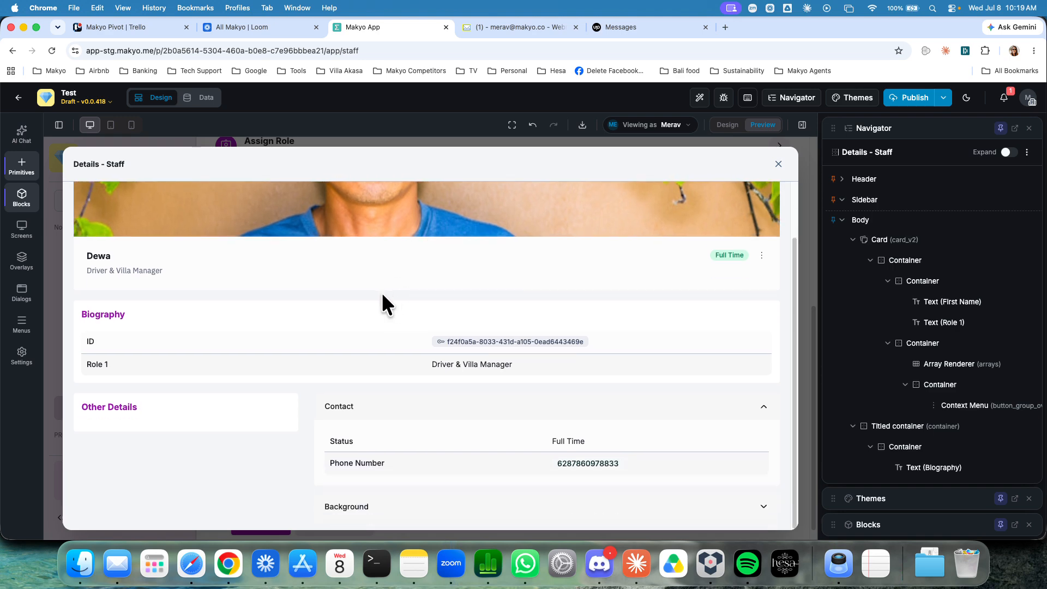
click(778, 164)
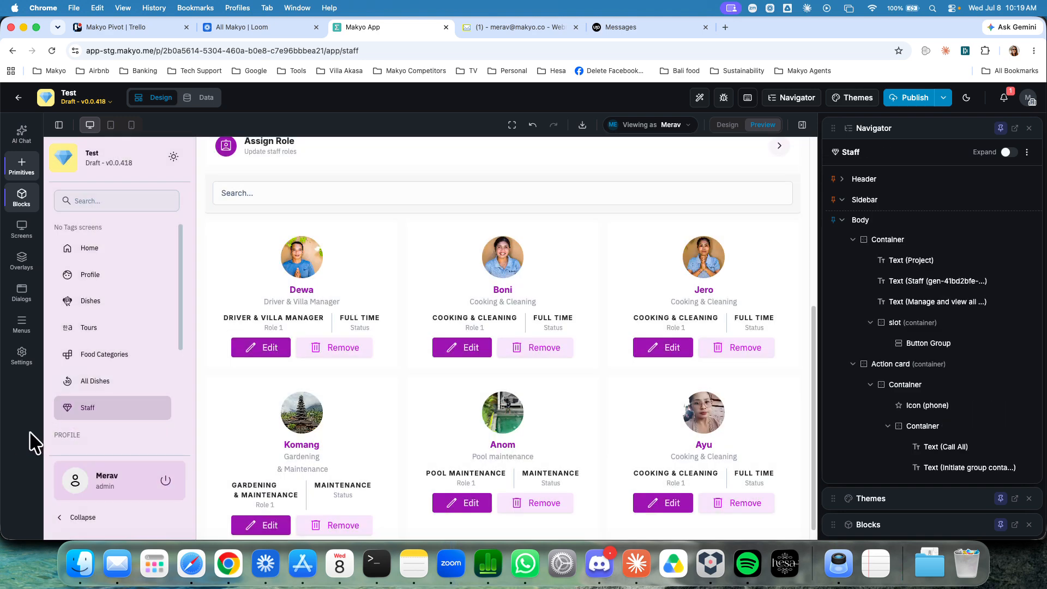